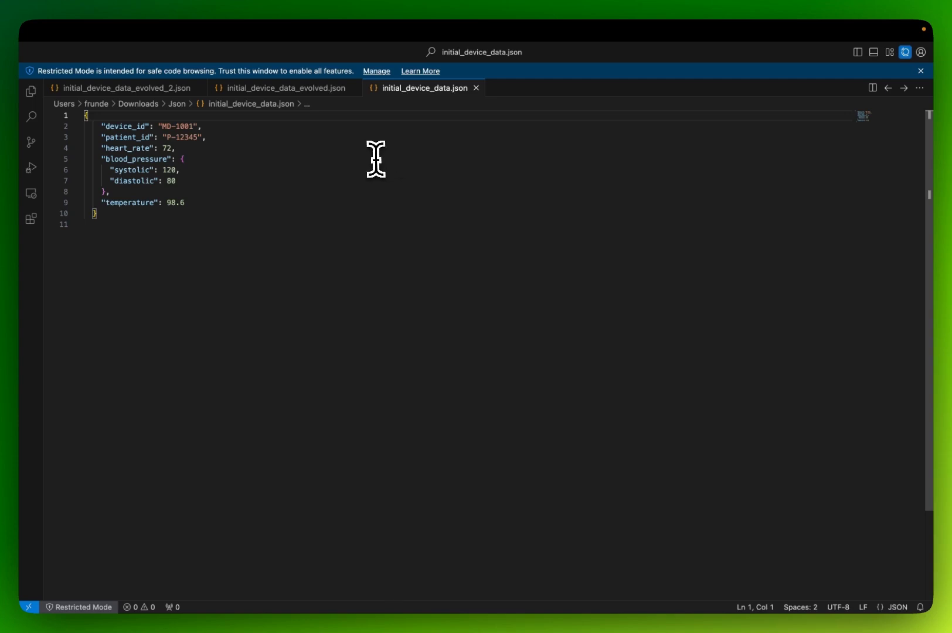
# Examine the device, patient, heart rate, nested blood pressure and temperature fields in initial_device_data.json at a larger text size
pyautogui.moveTo(207, 241); pyautogui.dragTo(38, 64)
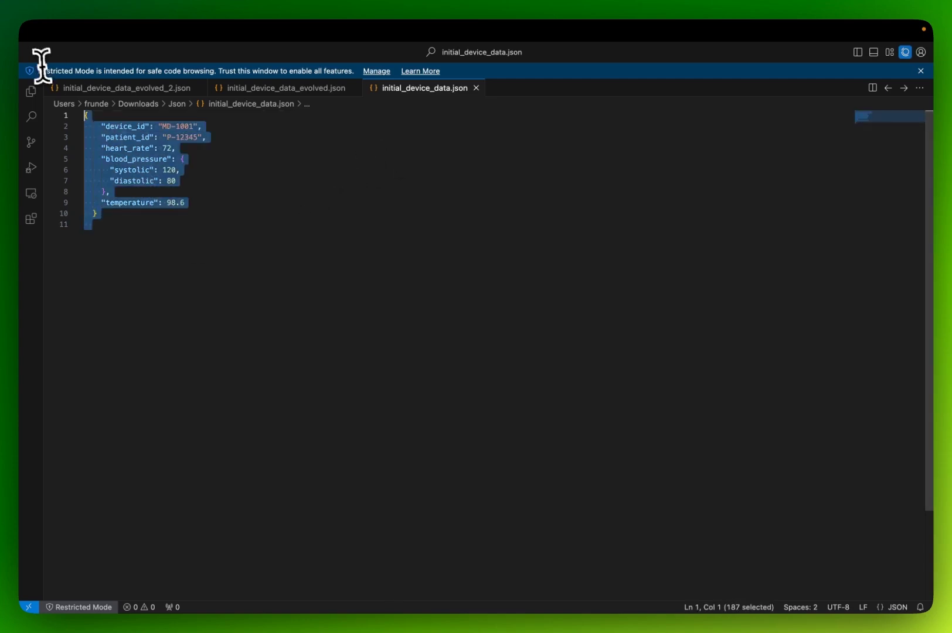
pyautogui.click(175, 210)
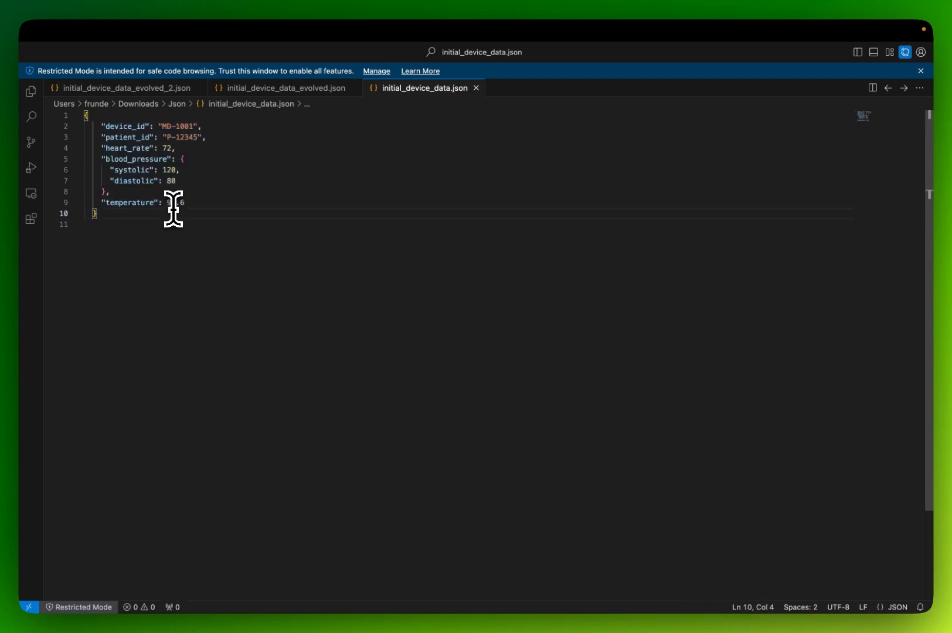
pyautogui.press('super+equal')
pyautogui.press('super+equal')
pyautogui.press('super+equal')
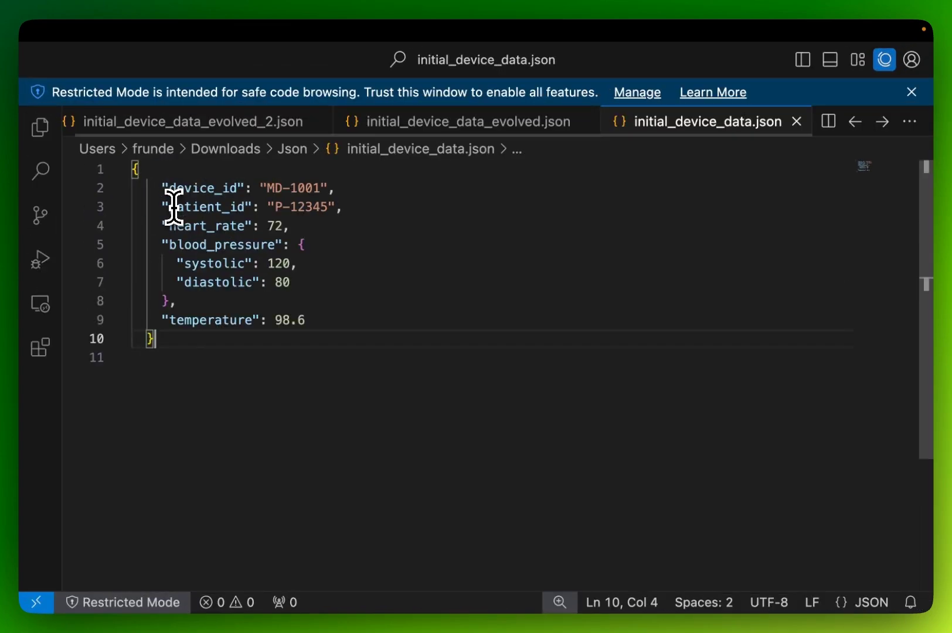
pyautogui.click(229, 262)
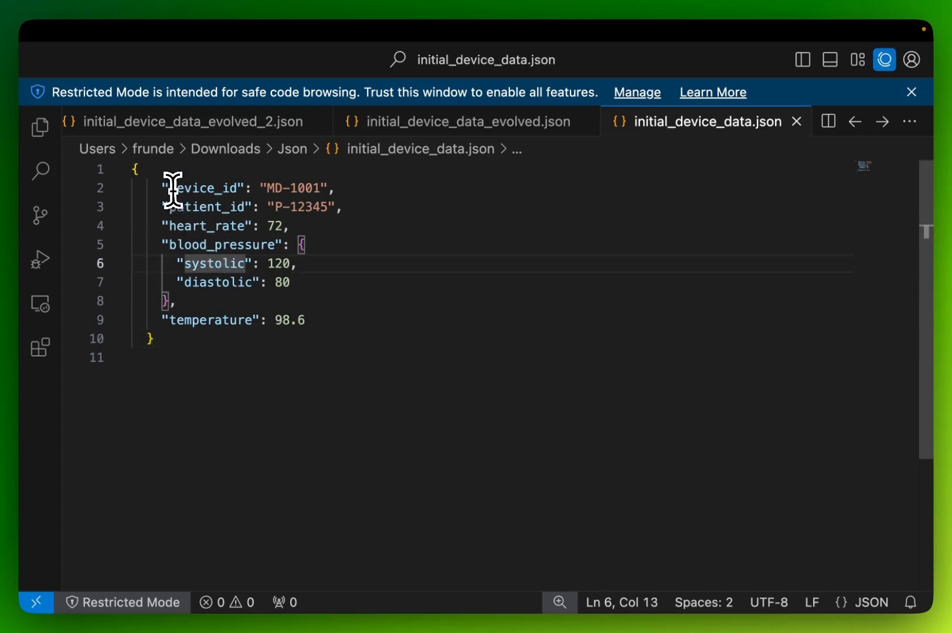
pyautogui.click(241, 240)
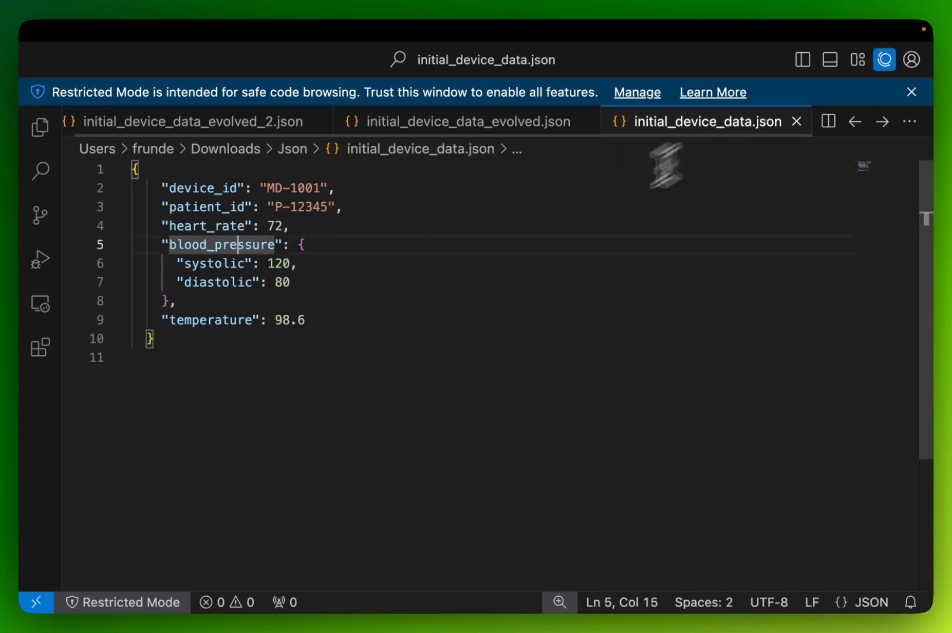
pyautogui.click(351, 301)
pyautogui.click(221, 187)
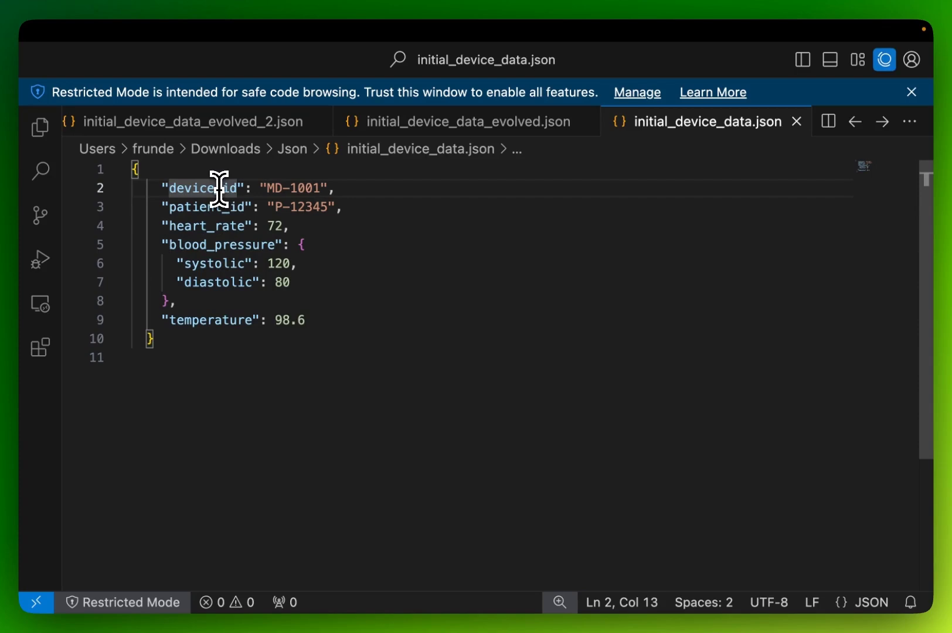
pyautogui.click(216, 187)
pyautogui.click(222, 206)
pyautogui.click(229, 225)
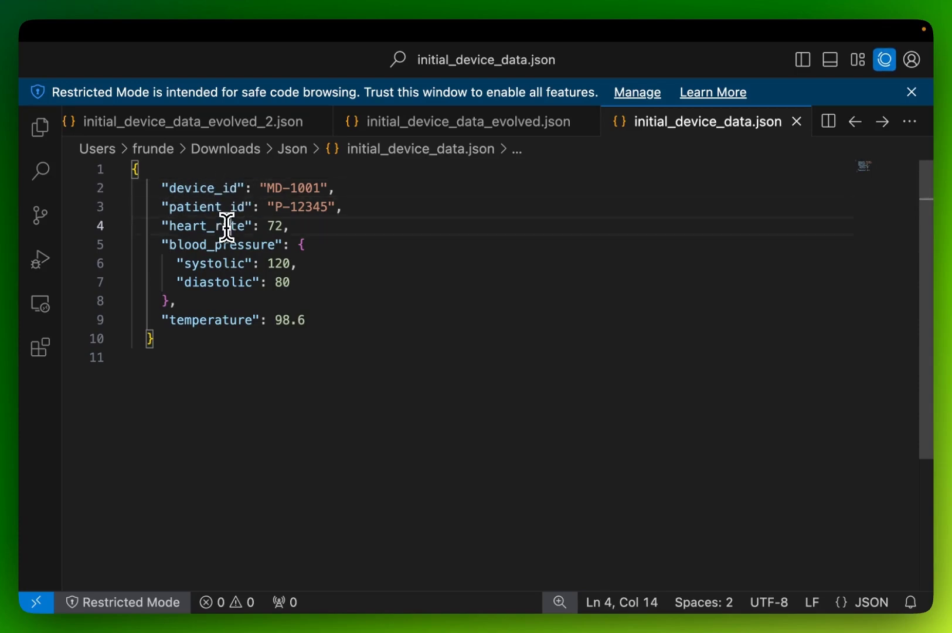
pyautogui.click(222, 245)
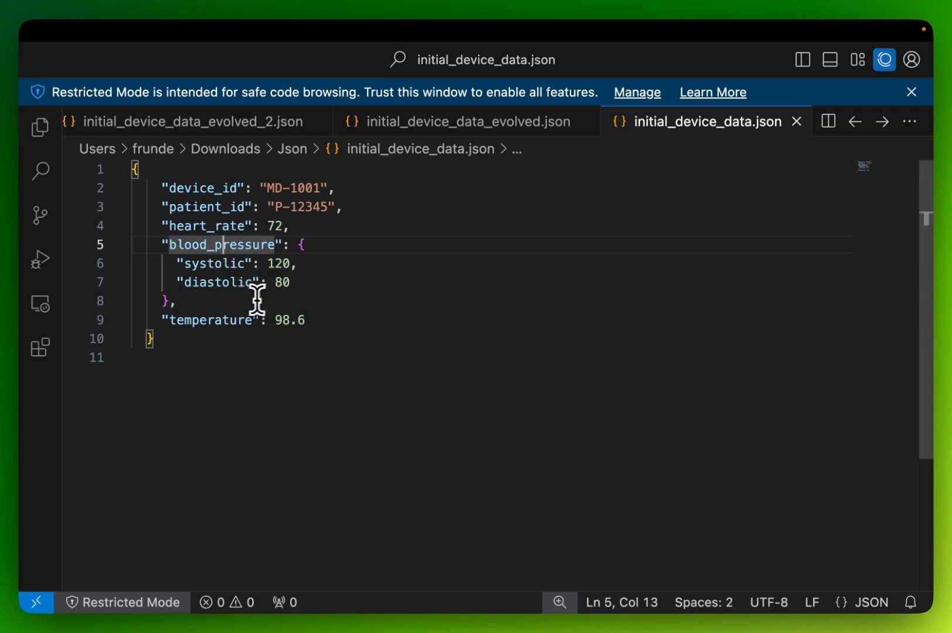
pyautogui.moveTo(259, 299); pyautogui.dragTo(141, 230)
pyautogui.click(198, 264)
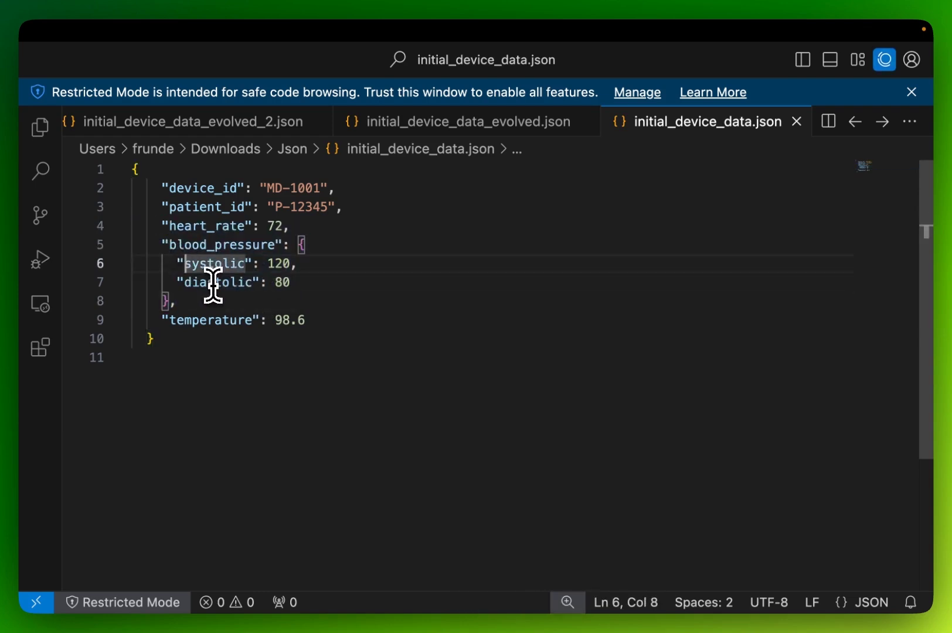
pyautogui.moveTo(314, 324); pyautogui.dragTo(166, 304)
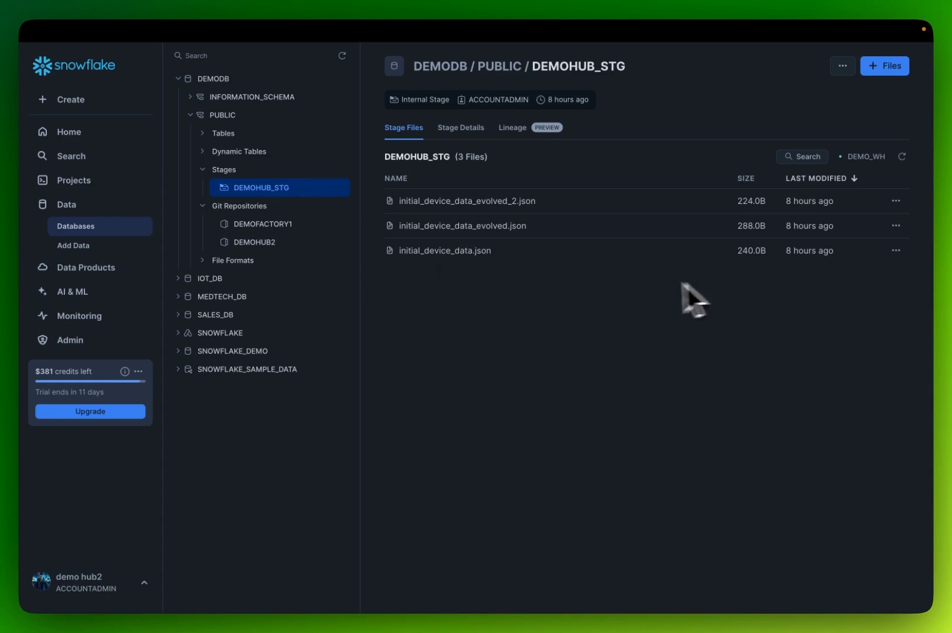
# Switch to the Evolution worksheet in Snowflake and run the statement that creates the json_format file format of type JSON
pyautogui.click(417, 56)
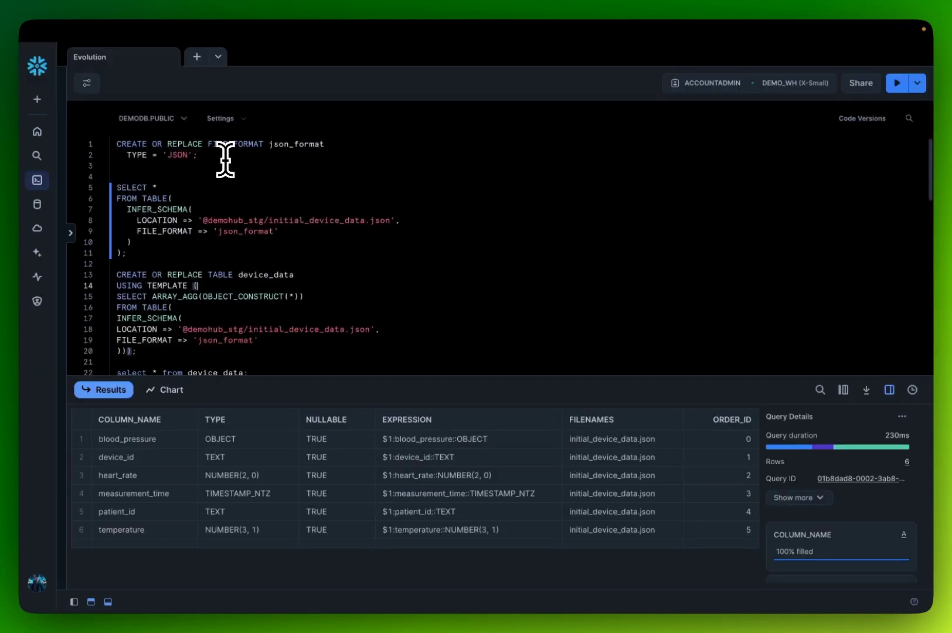
pyautogui.moveTo(225, 158); pyautogui.dragTo(117, 144)
pyautogui.click(897, 83)
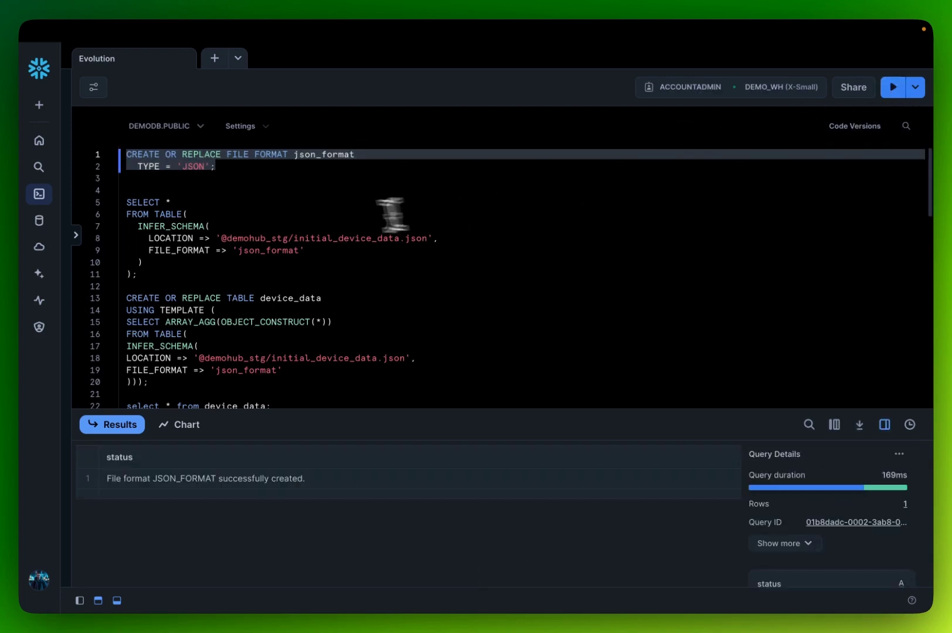
pyautogui.click(302, 202)
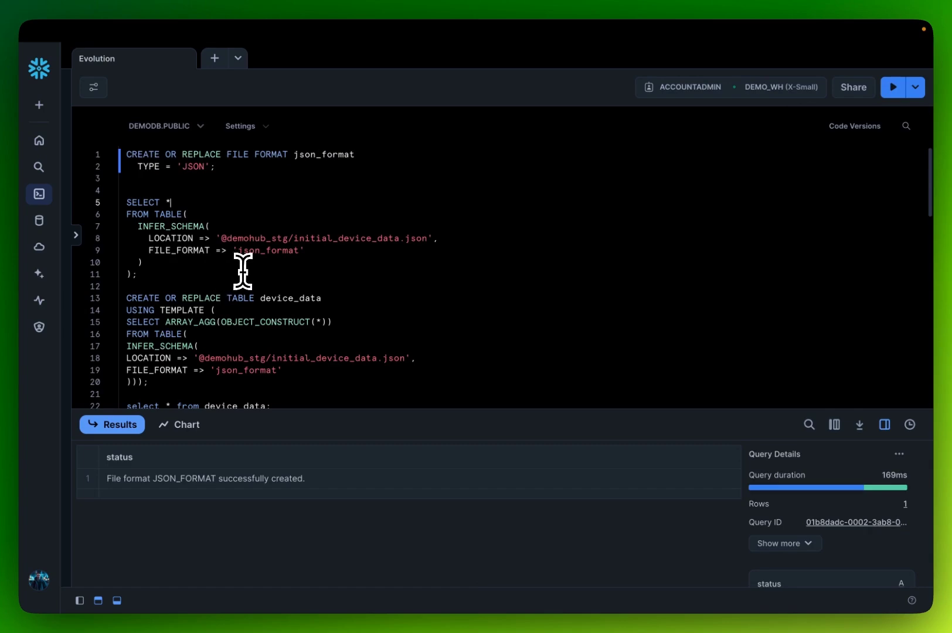
pyautogui.scroll(-1, 182, 246)
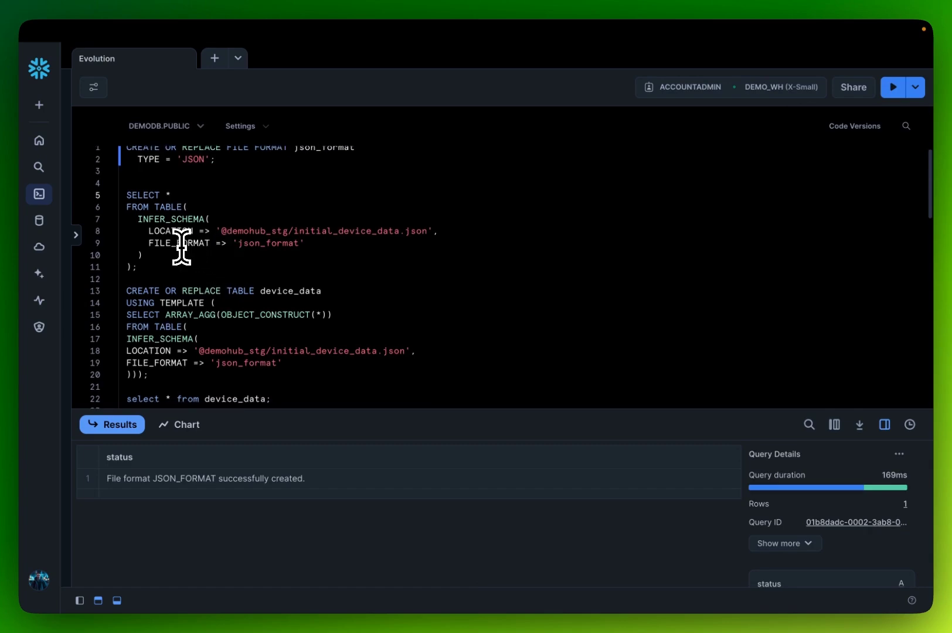
pyautogui.moveTo(139, 219); pyautogui.dragTo(203, 220)
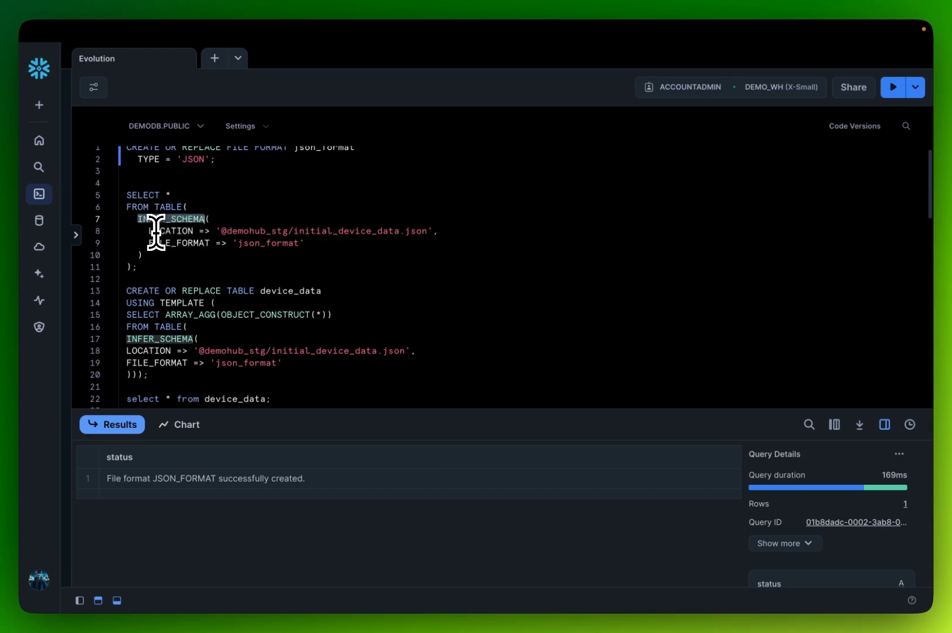
pyautogui.moveTo(220, 231); pyautogui.dragTo(293, 232)
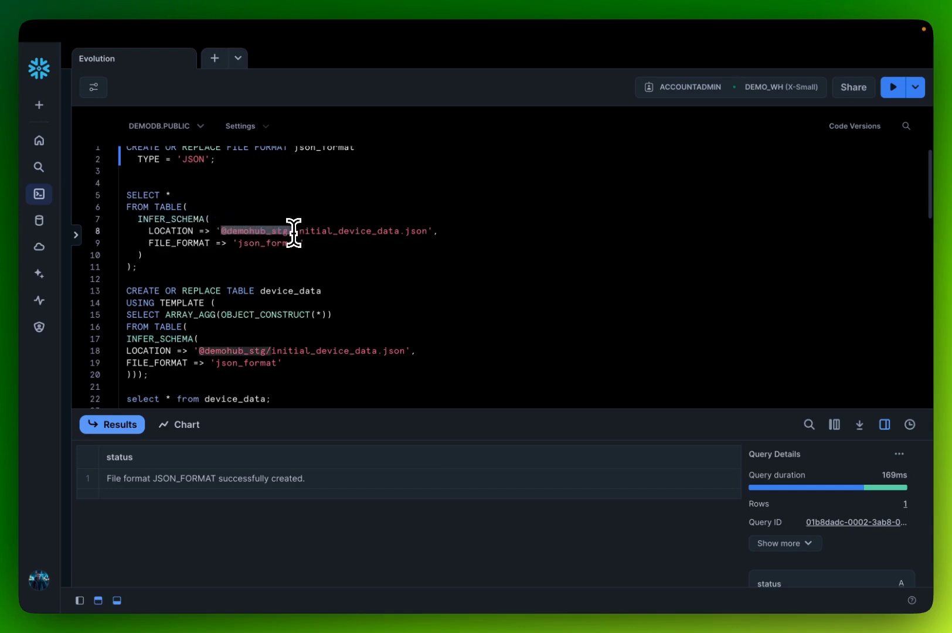
pyautogui.click(272, 231)
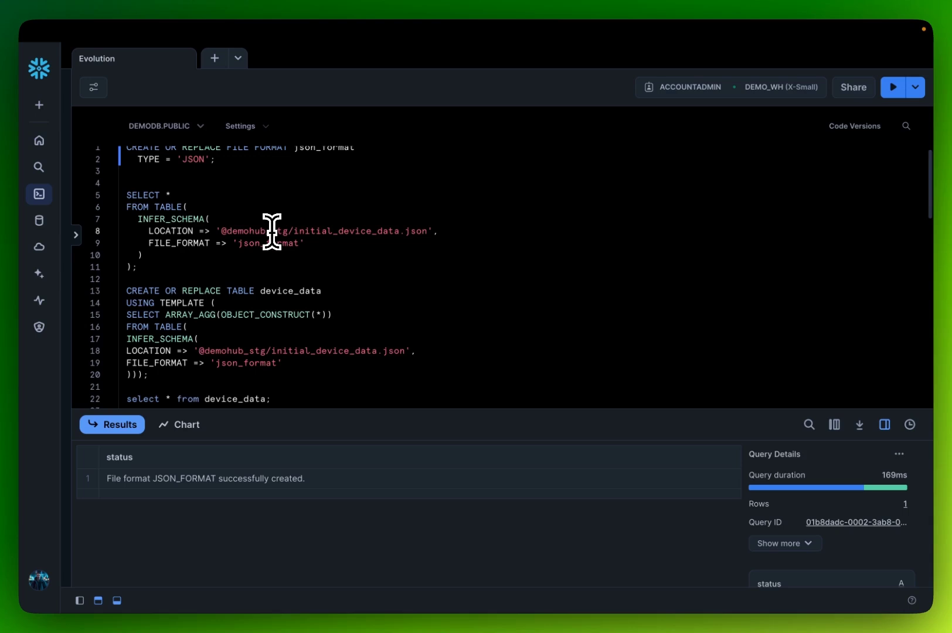
pyautogui.moveTo(293, 232); pyautogui.dragTo(426, 229)
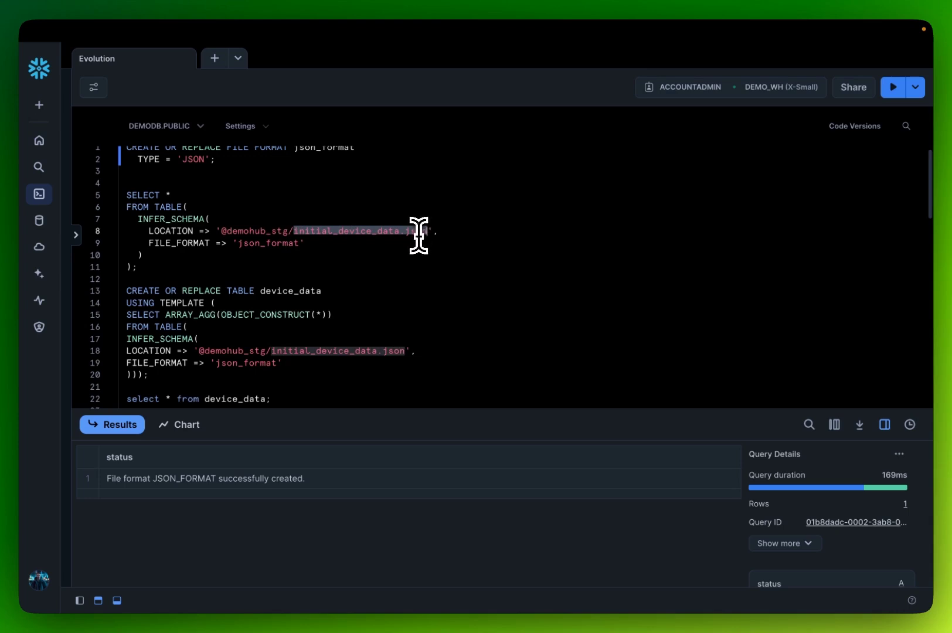
pyautogui.moveTo(137, 267); pyautogui.dragTo(126, 195)
pyautogui.press('super+Return')
pyautogui.moveTo(371, 413); pyautogui.dragTo(378, 320)
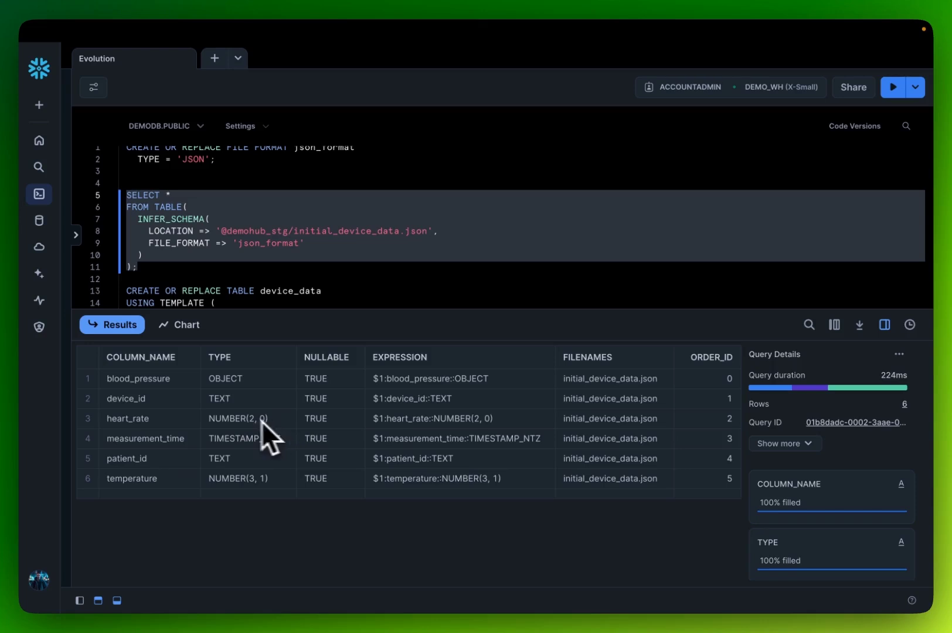
# Examine the inferred column names and data types in the INFER_SCHEMA results
pyautogui.moveTo(171, 390); pyautogui.dragTo(180, 478)
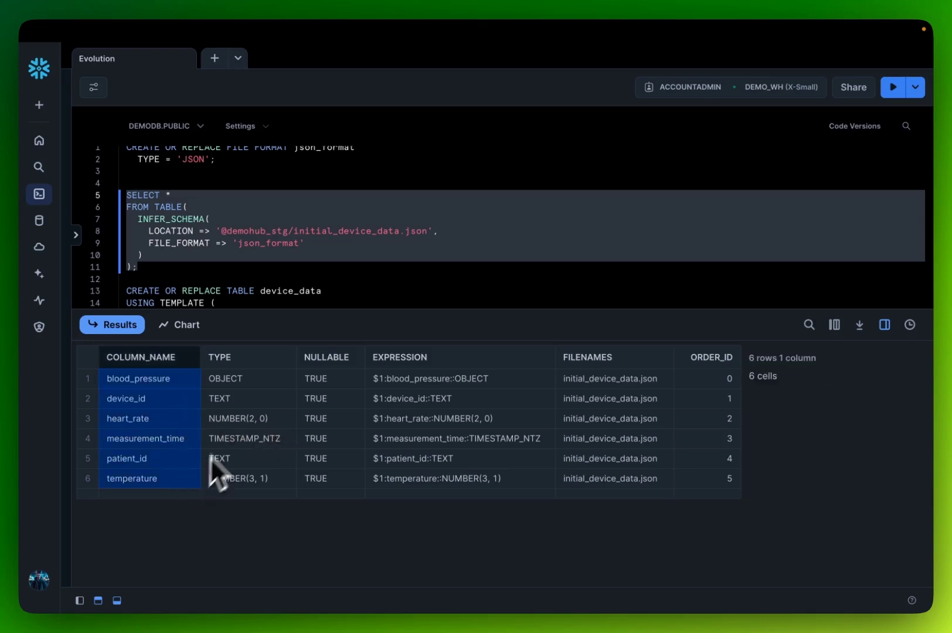
pyautogui.moveTo(228, 378); pyautogui.dragTo(253, 456)
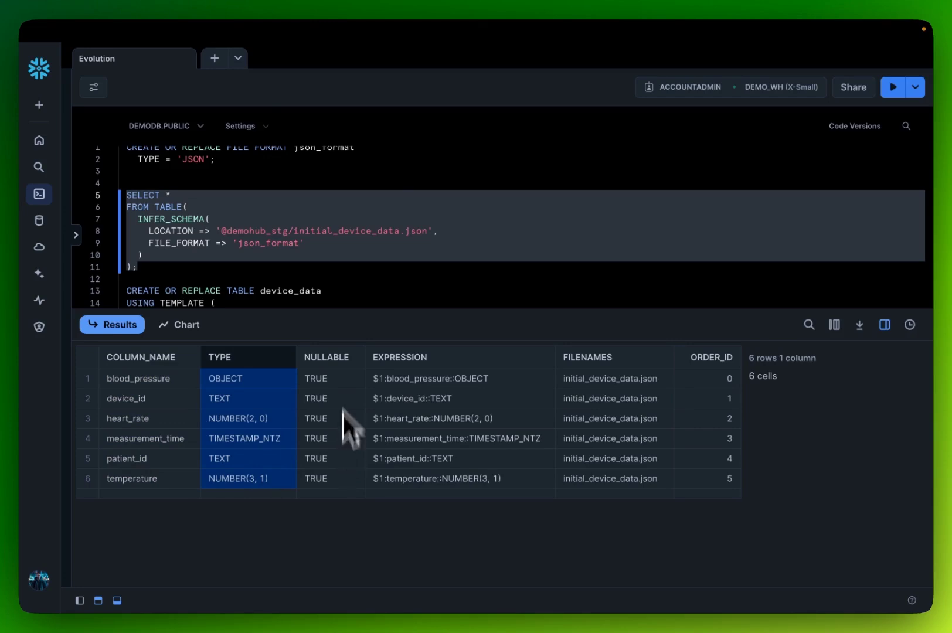
pyautogui.moveTo(354, 299); pyautogui.dragTo(347, 333)
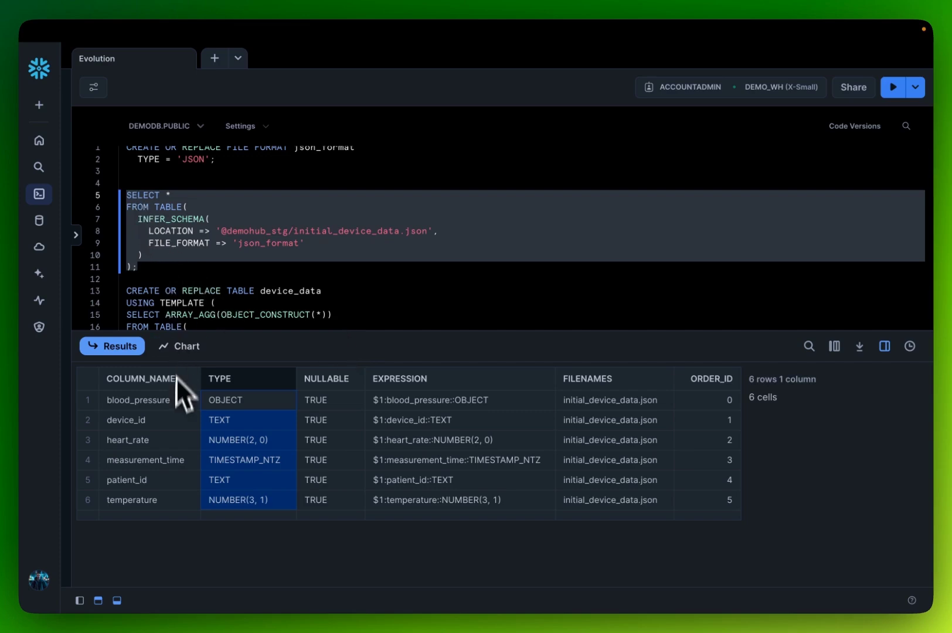
pyautogui.moveTo(183, 478); pyautogui.dragTo(187, 275)
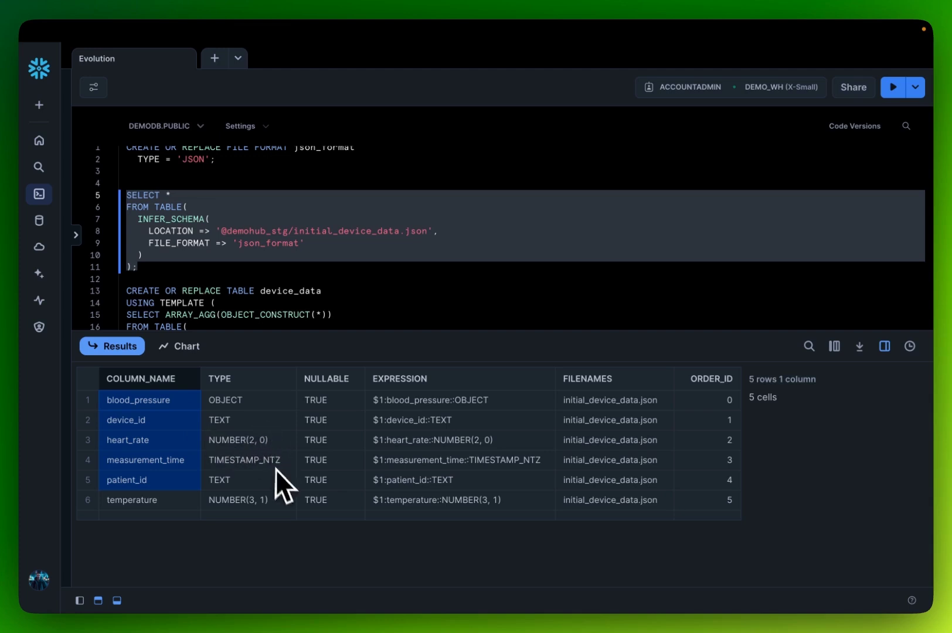
# Run the CREATE OR REPLACE TABLE statement that builds device_data from the inferred schema template of initial_device_data.json
pyautogui.moveTo(227, 333); pyautogui.dragTo(235, 385)
pyautogui.scroll(-1, 275, 308)
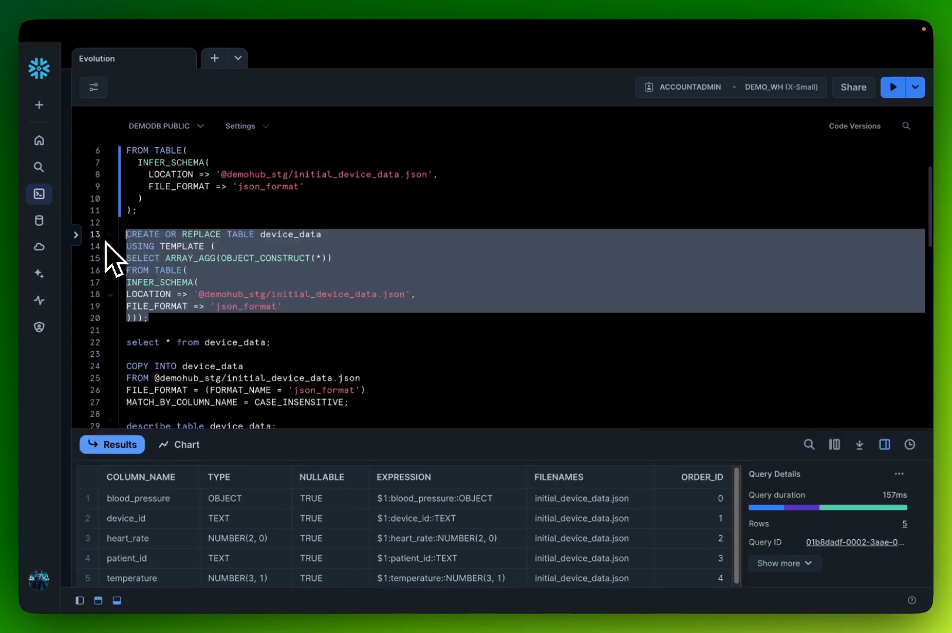
pyautogui.click(893, 88)
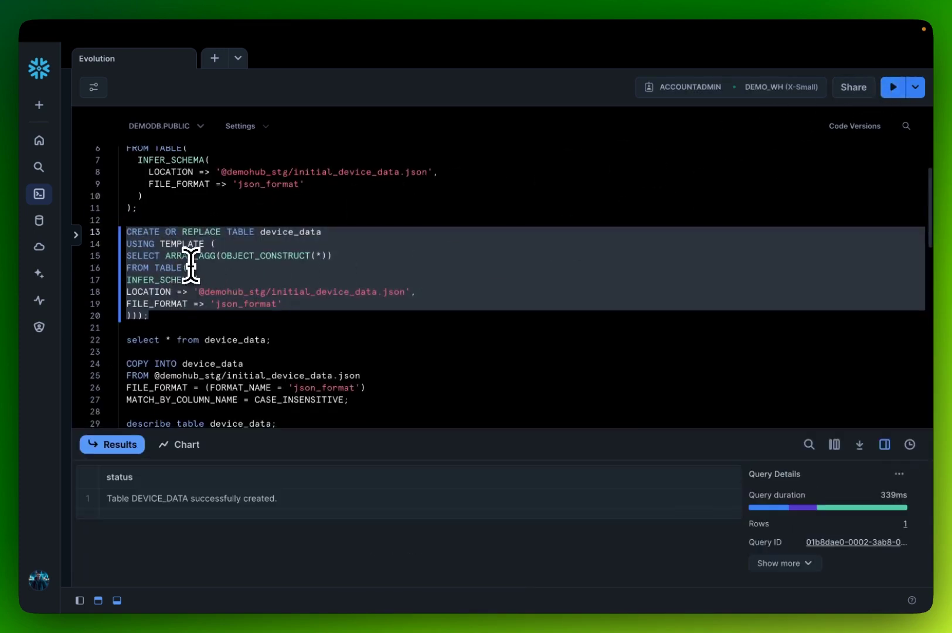
pyautogui.click(145, 296)
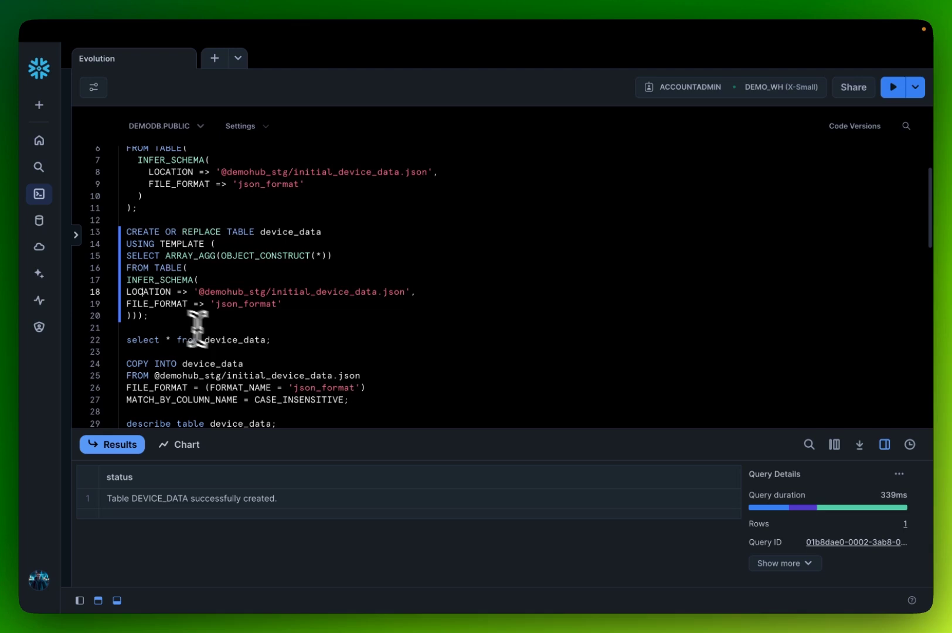
# Query all rows of device_data and enlarge the results area to show the table's columns
pyautogui.moveTo(275, 339); pyautogui.dragTo(119, 338)
pyautogui.click(893, 88)
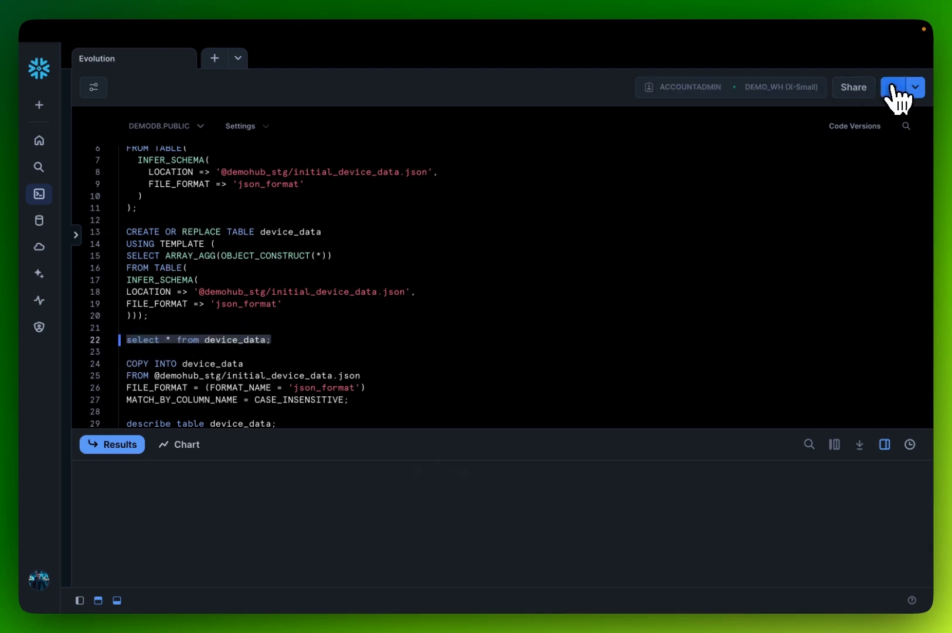
pyautogui.scroll(-1, 229, 296)
pyautogui.moveTo(299, 431); pyautogui.dragTo(262, 350)
pyautogui.click(227, 329)
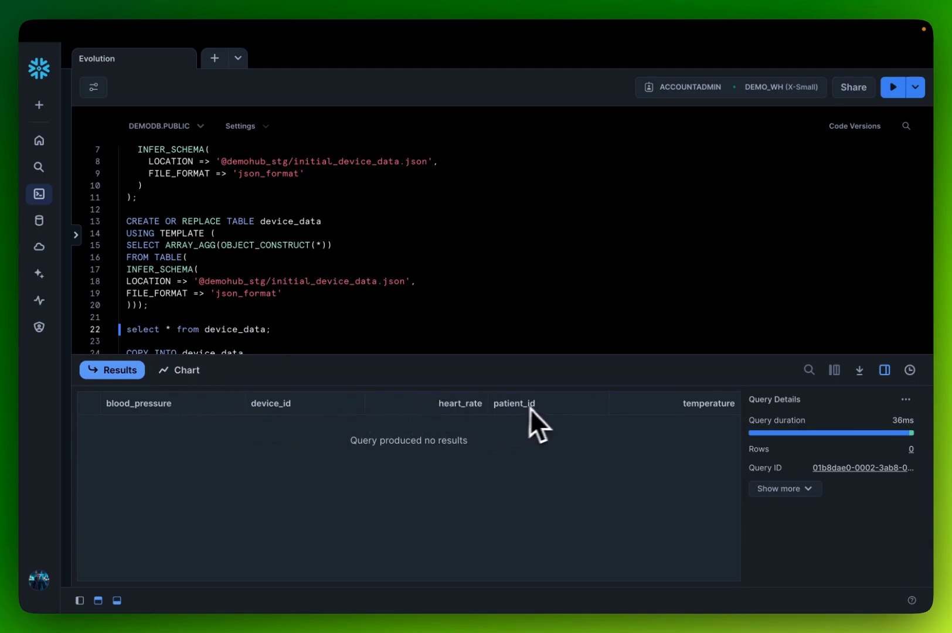
# Switch to VS Code to check the fields in initial_device_data.json against the device_data columns, and return to the Snowflake worksheet
pyautogui.hotkey('ctrl', 'Left')
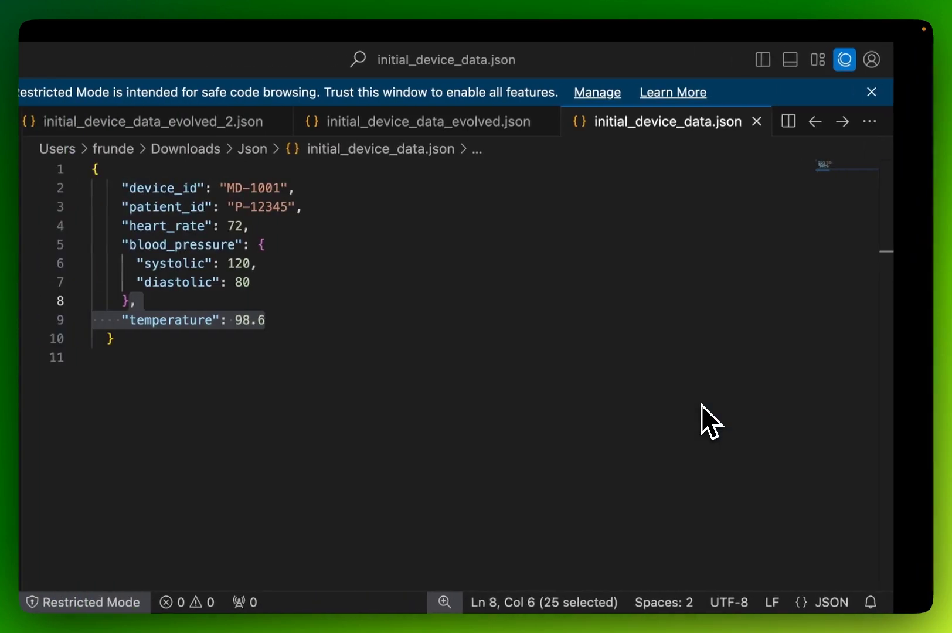
pyautogui.click(485, 373)
pyautogui.moveTo(231, 359); pyautogui.dragTo(128, 164)
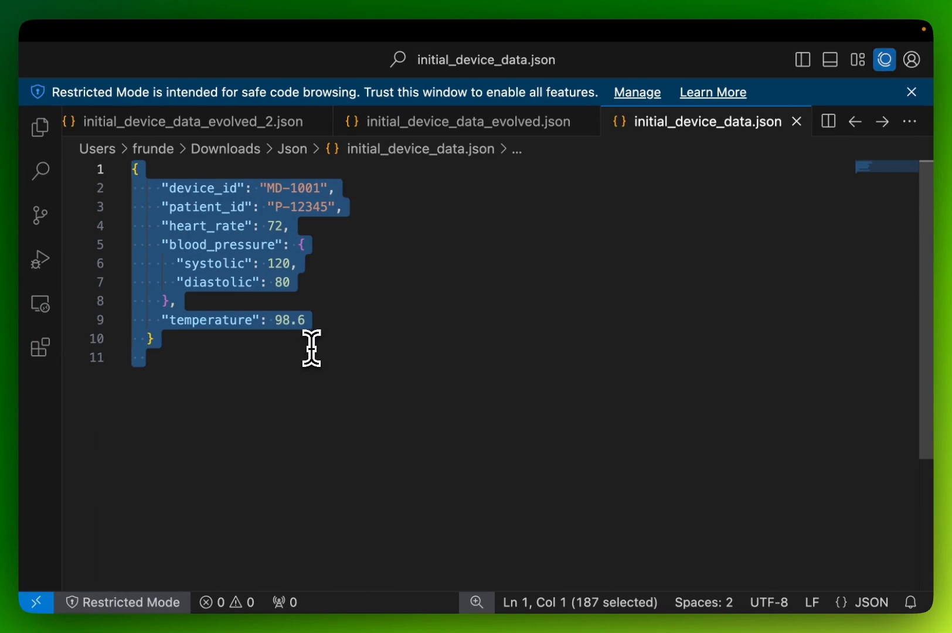
pyautogui.hotkey('ctrl', 'Right')
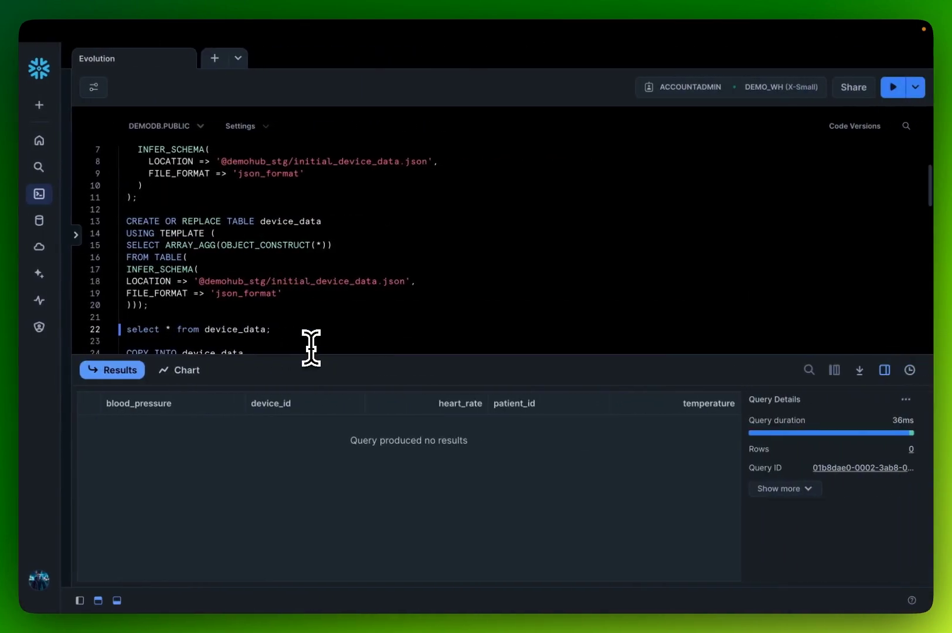
# Run the COPY INTO statement that loads initial_device_data.json into device_data with MATCH_BY_COLUMN_NAME = CASE_INSENSITIVE
pyautogui.scroll(-3, 327, 294)
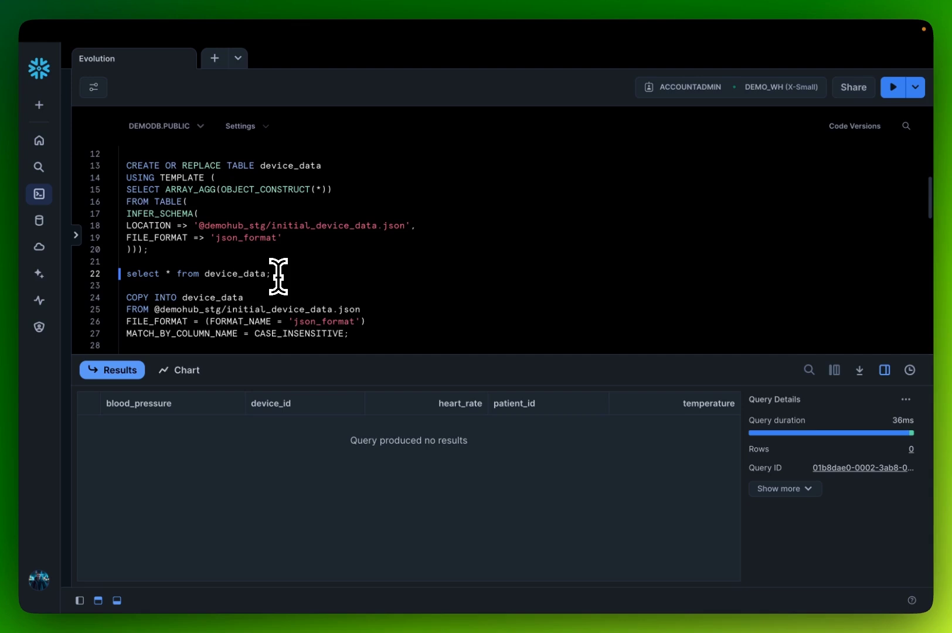
pyautogui.scroll(-1, 278, 275)
pyautogui.moveTo(349, 321); pyautogui.dragTo(92, 288)
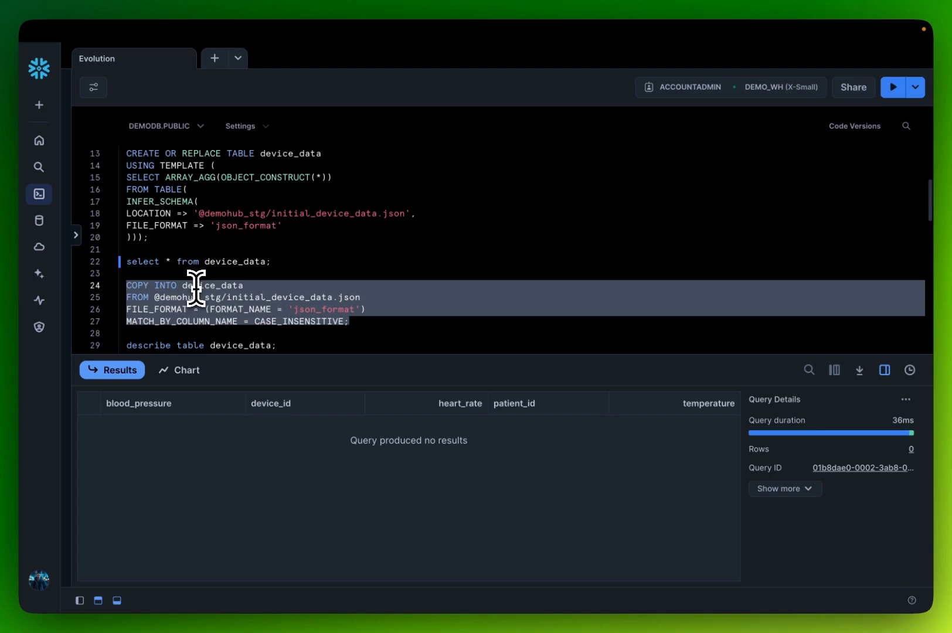
pyautogui.click(179, 321)
pyautogui.moveTo(129, 322); pyautogui.dragTo(234, 319)
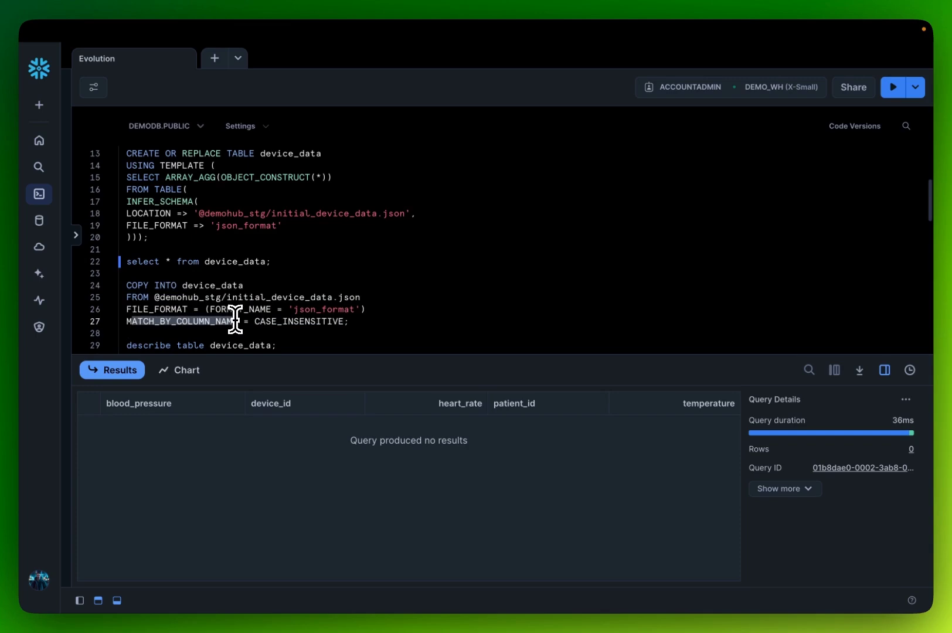
pyautogui.moveTo(355, 320); pyautogui.dragTo(126, 286)
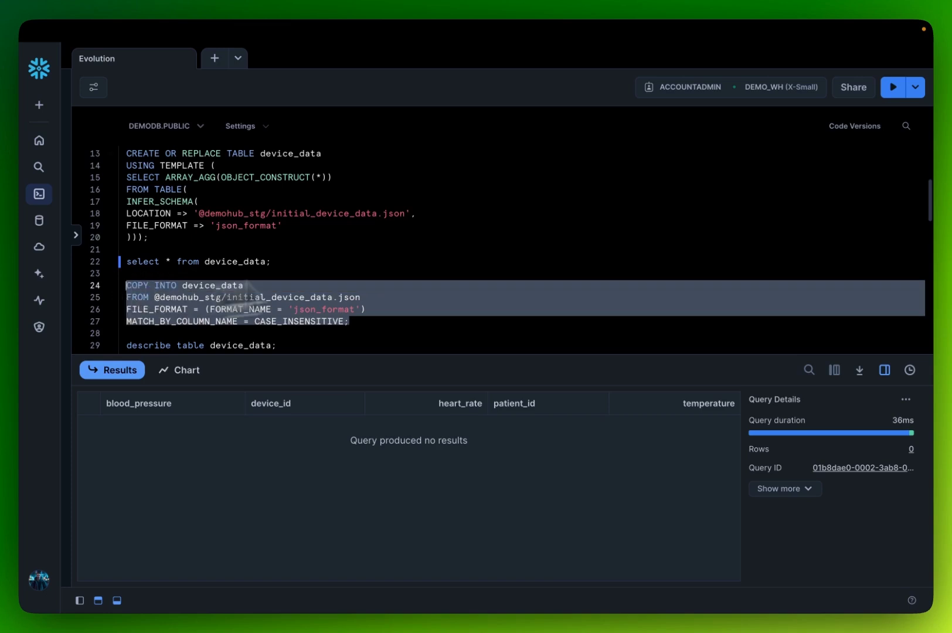
pyautogui.click(903, 94)
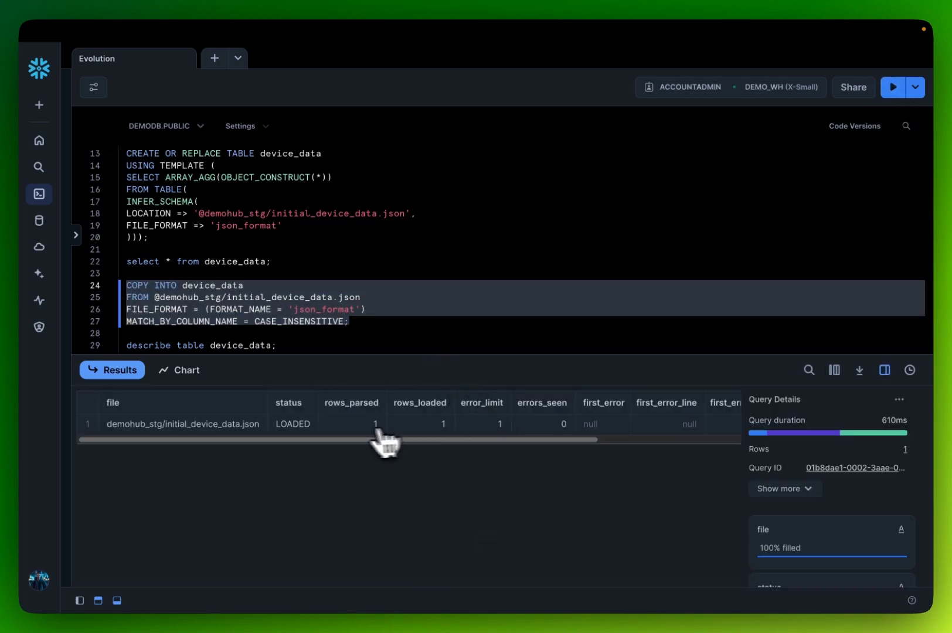
# Query all rows of device_data and inspect the loaded record's value in each column
pyautogui.moveTo(271, 261); pyautogui.dragTo(124, 261)
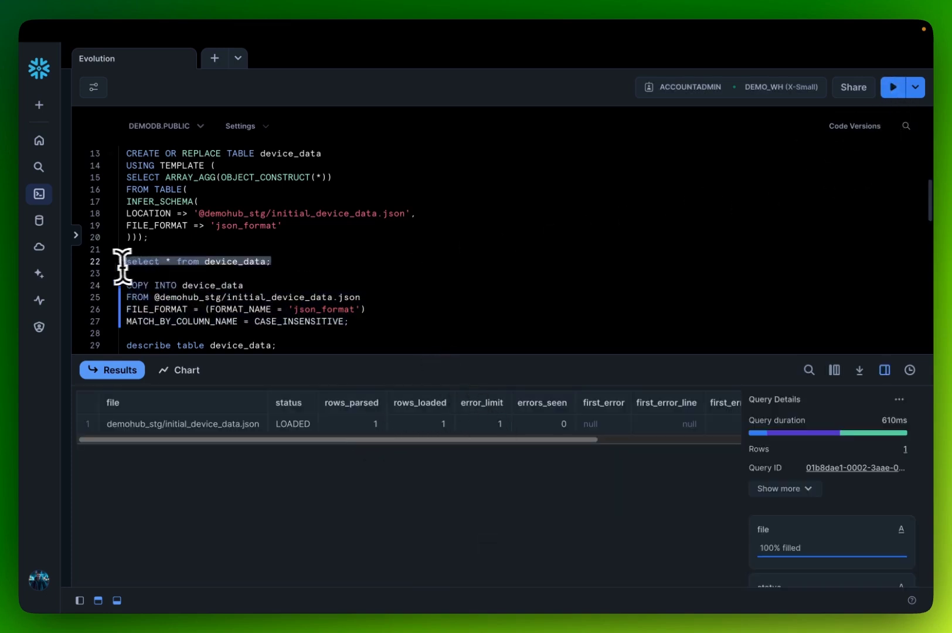
pyautogui.click(893, 87)
pyautogui.click(177, 423)
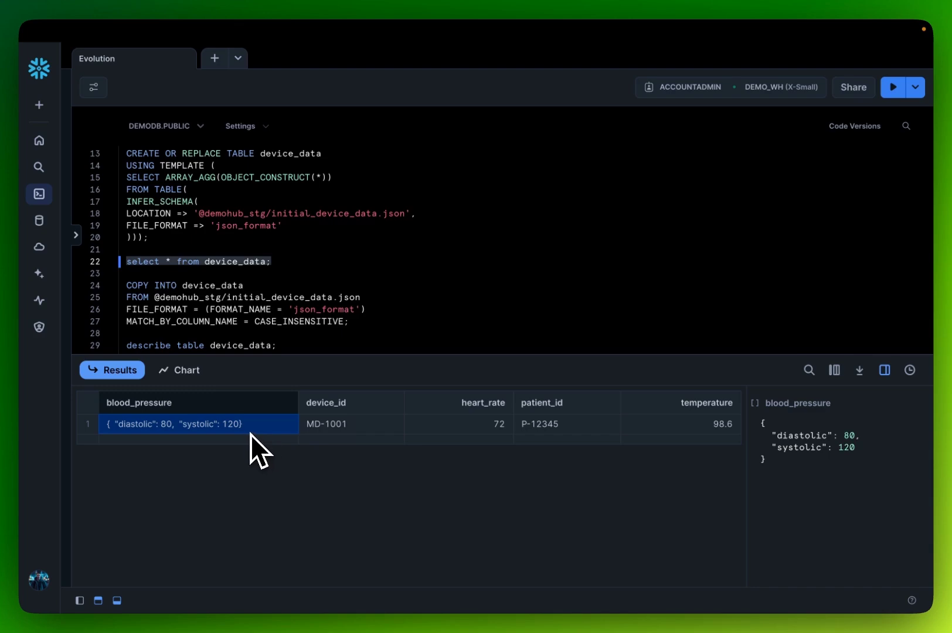
pyautogui.click(346, 428)
pyautogui.click(487, 426)
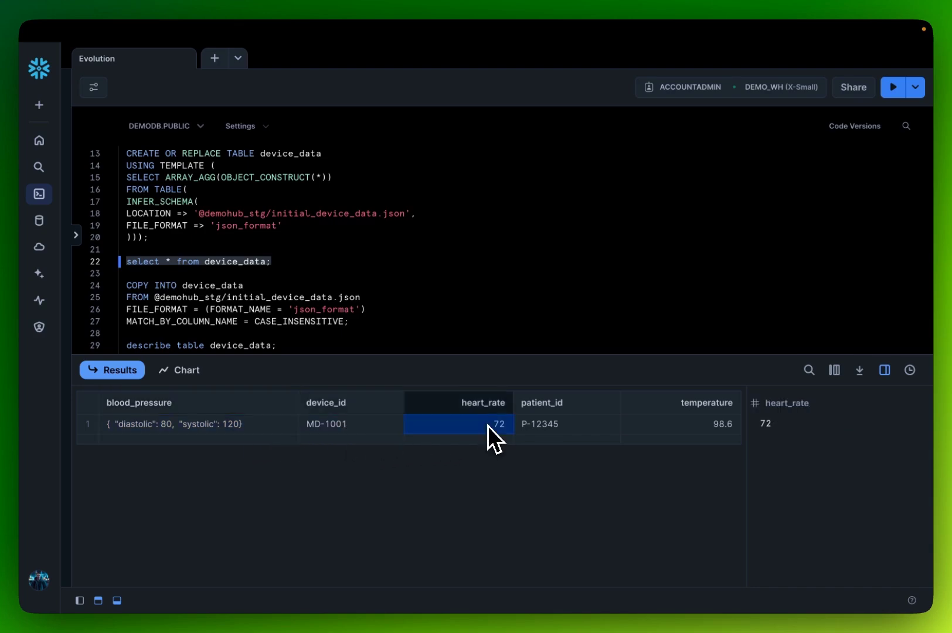
pyautogui.click(536, 428)
pyautogui.click(680, 431)
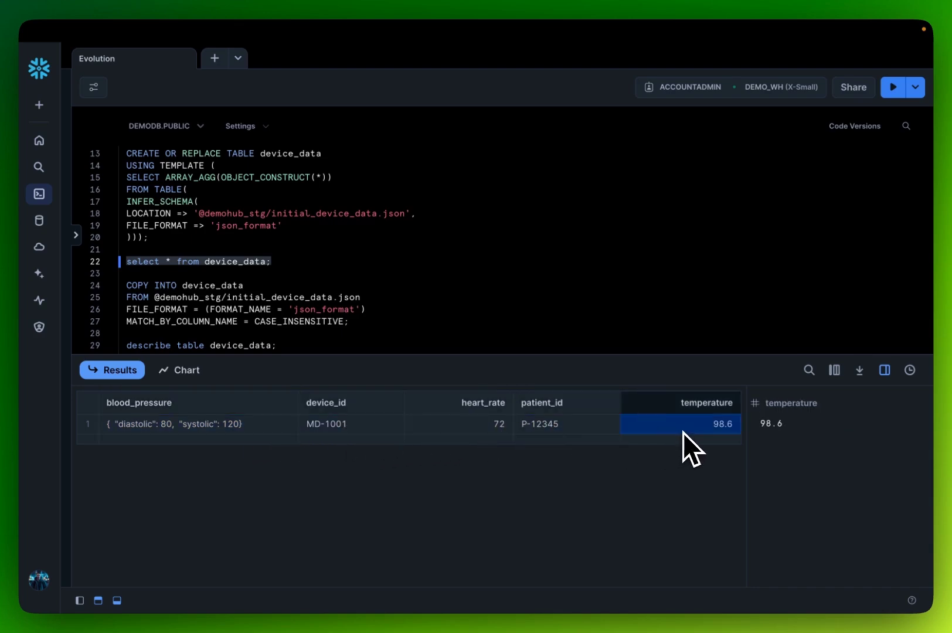
# Switch to VS Code to compare the loaded record with initial_device_data.json, and return to the Snowflake worksheet
pyautogui.hotkey('ctrl', 'Left')
pyautogui.click(393, 394)
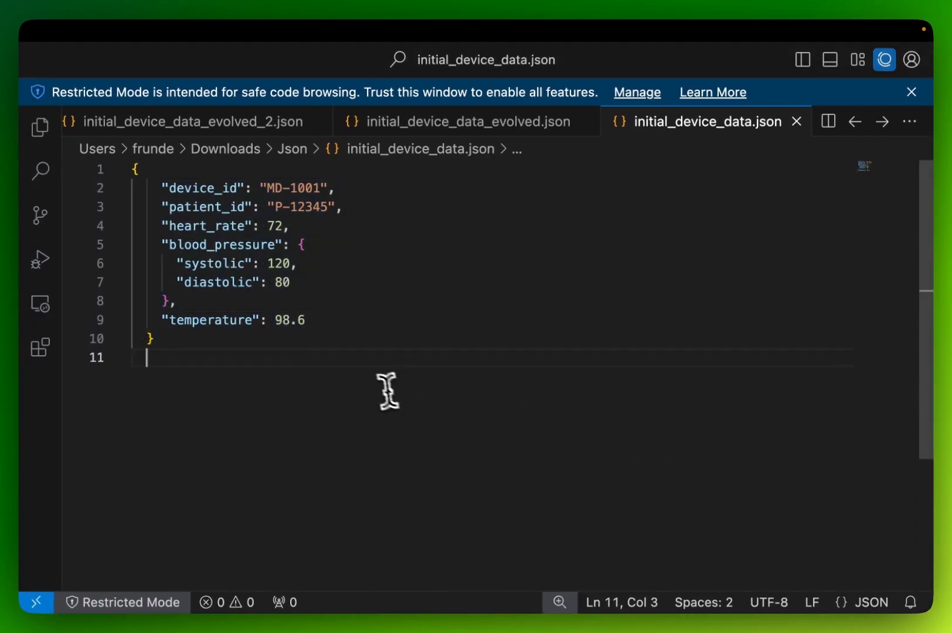
pyautogui.hotkey('ctrl', 'Right')
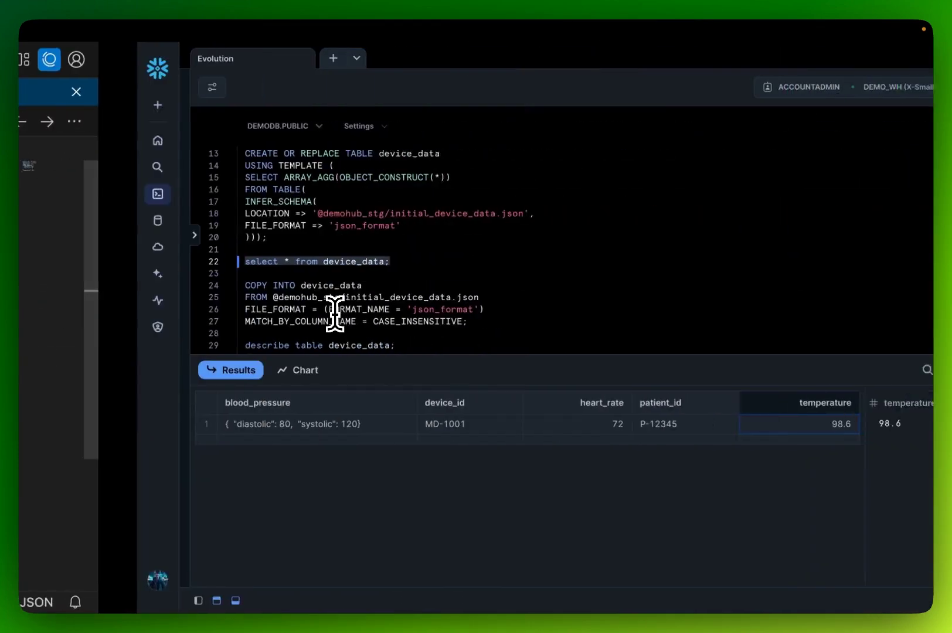
pyautogui.click(660, 426)
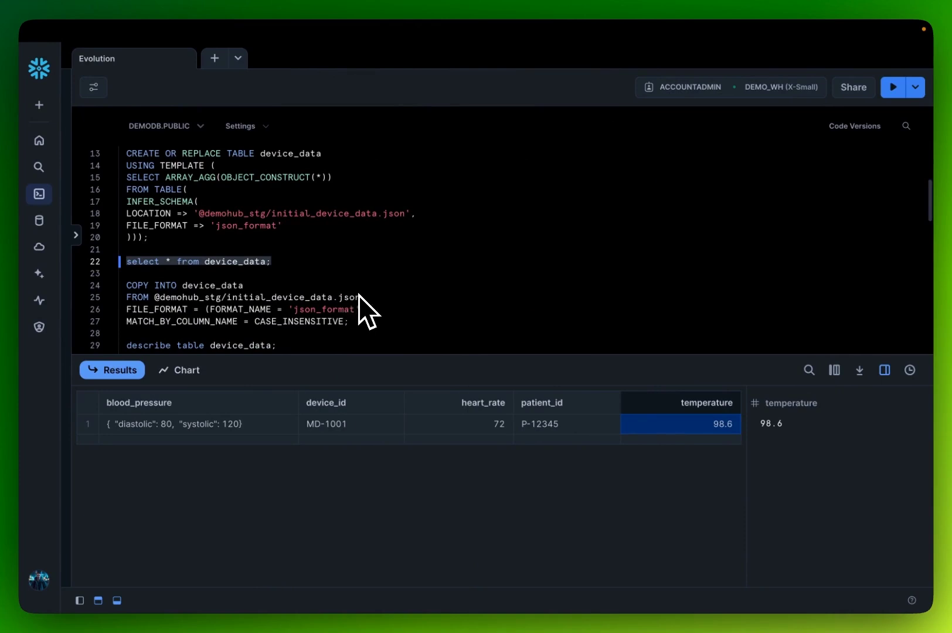
# Run the first describe table statement for device_data and review its column definitions in an enlarged results area
pyautogui.moveTo(362, 357); pyautogui.dragTo(356, 391)
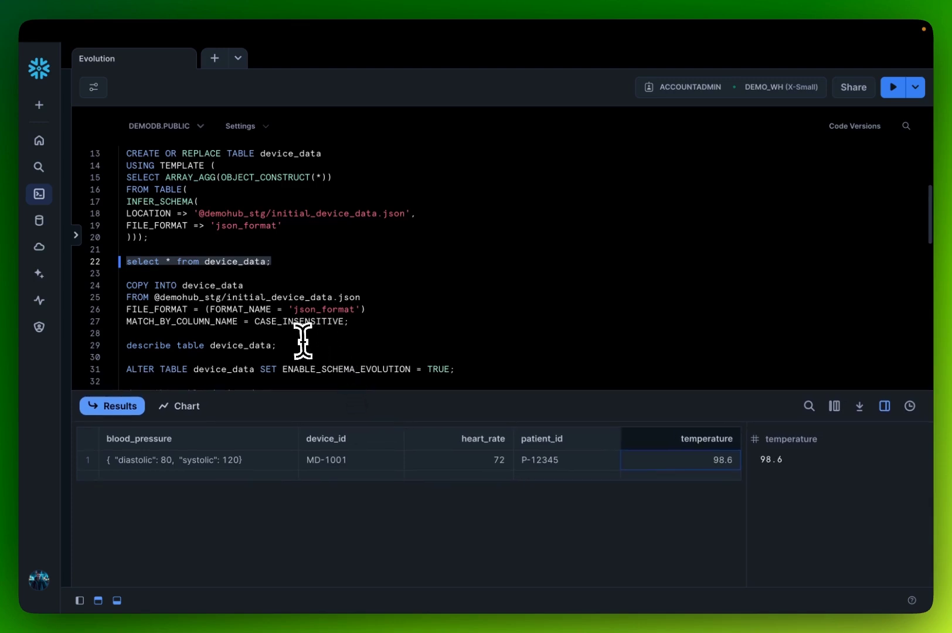
pyautogui.moveTo(300, 345); pyautogui.dragTo(102, 345)
pyautogui.click(893, 88)
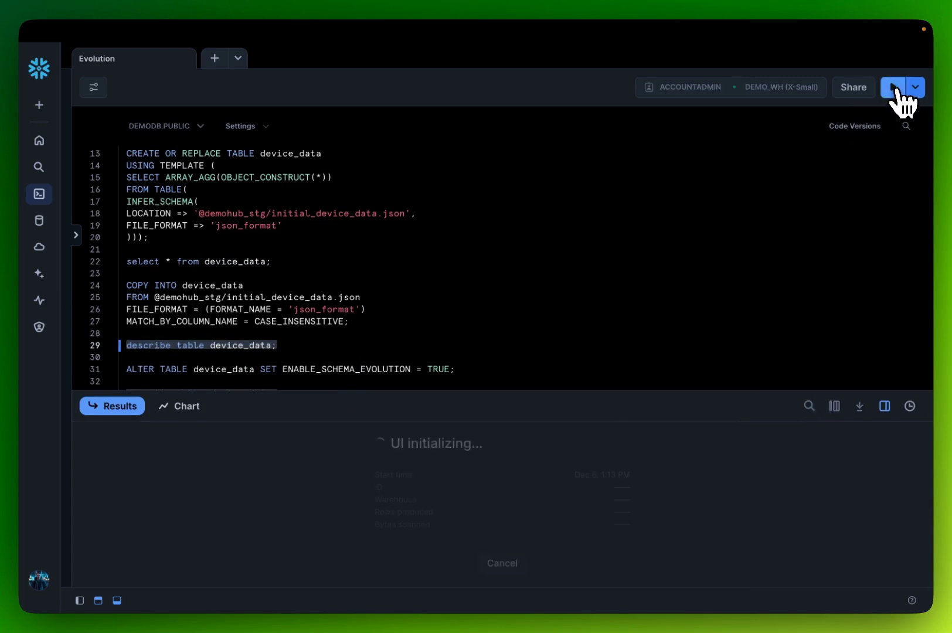
pyautogui.moveTo(304, 391); pyautogui.dragTo(291, 284)
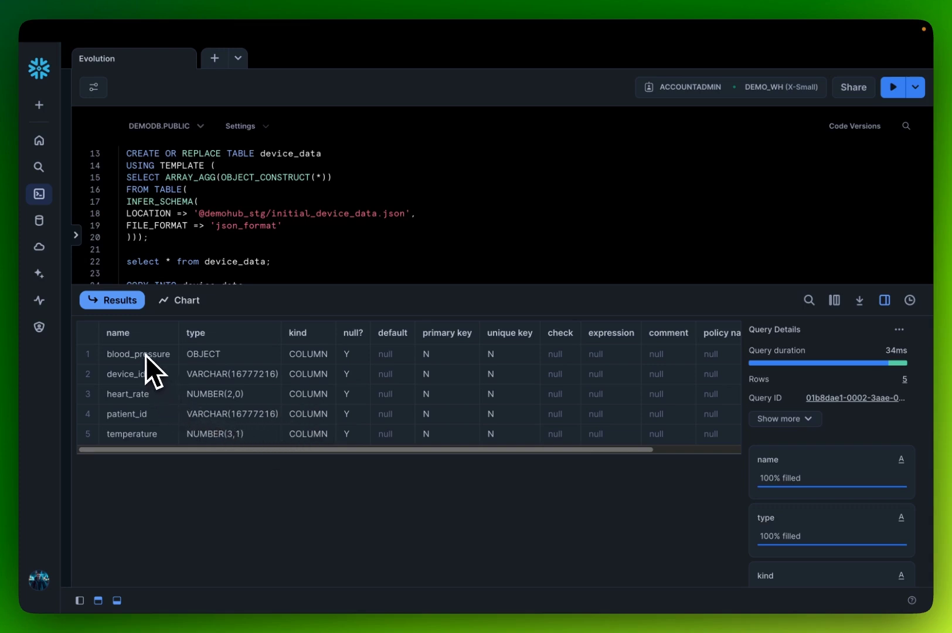
pyautogui.moveTo(220, 449); pyautogui.dragTo(316, 453)
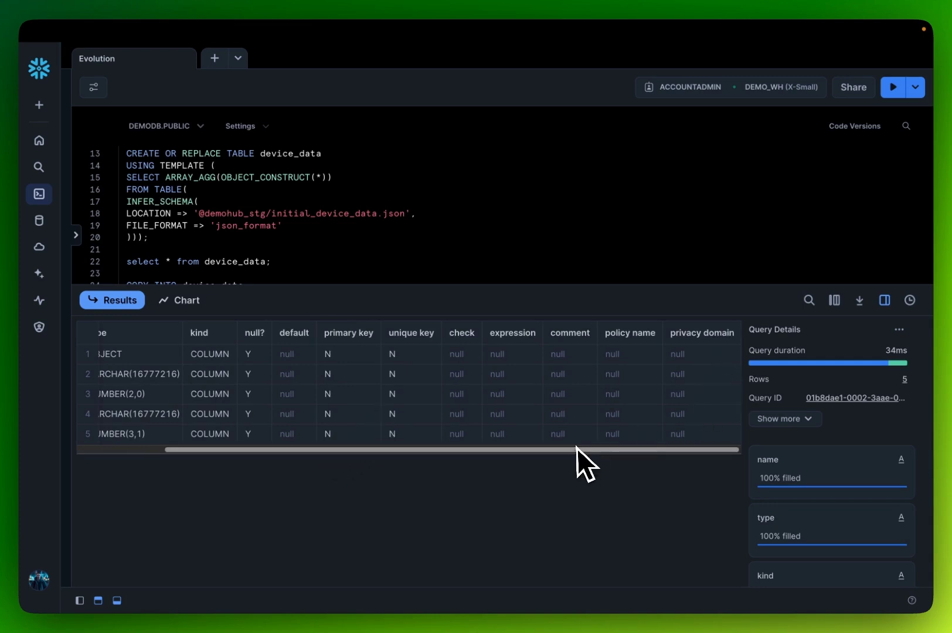
# Run the ALTER TABLE statement that sets ENABLE_SCHEMA_EVOLUTION = TRUE on device_data, enlarging the page for readability
pyautogui.moveTo(544, 293); pyautogui.dragTo(516, 408)
pyautogui.scroll(-1, 457, 314)
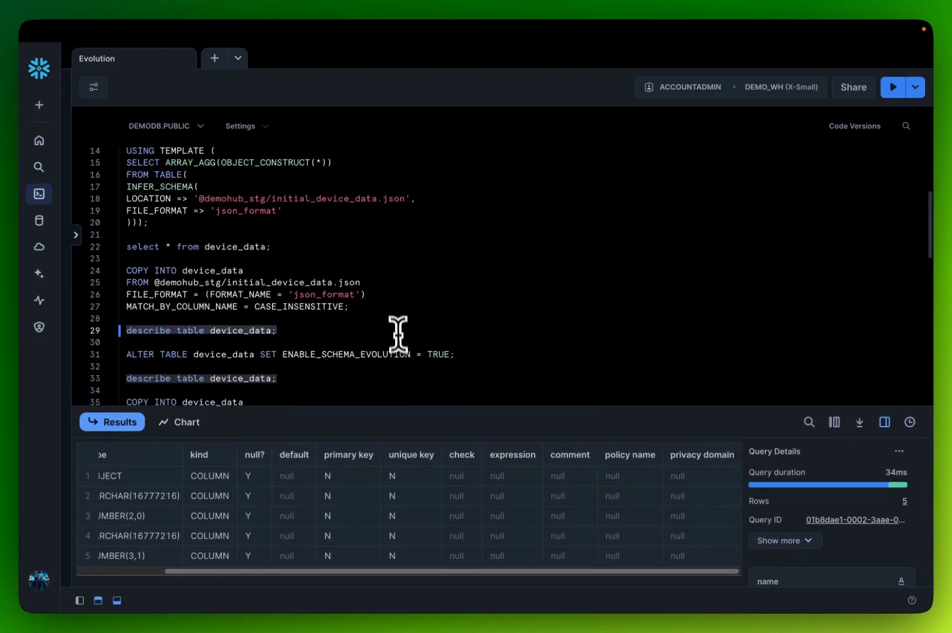
pyautogui.moveTo(461, 354); pyautogui.dragTo(122, 351)
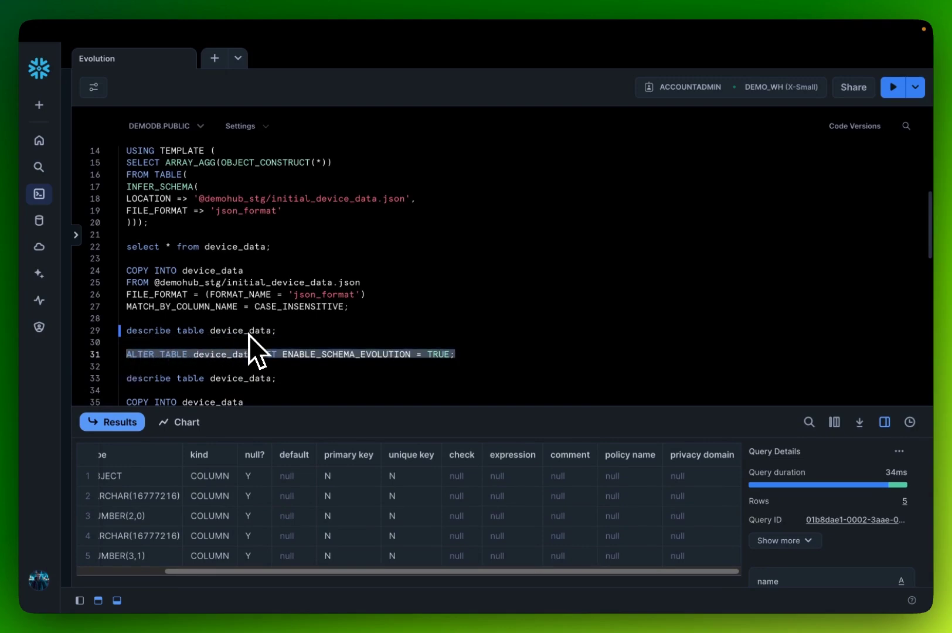
pyautogui.press('super+equal')
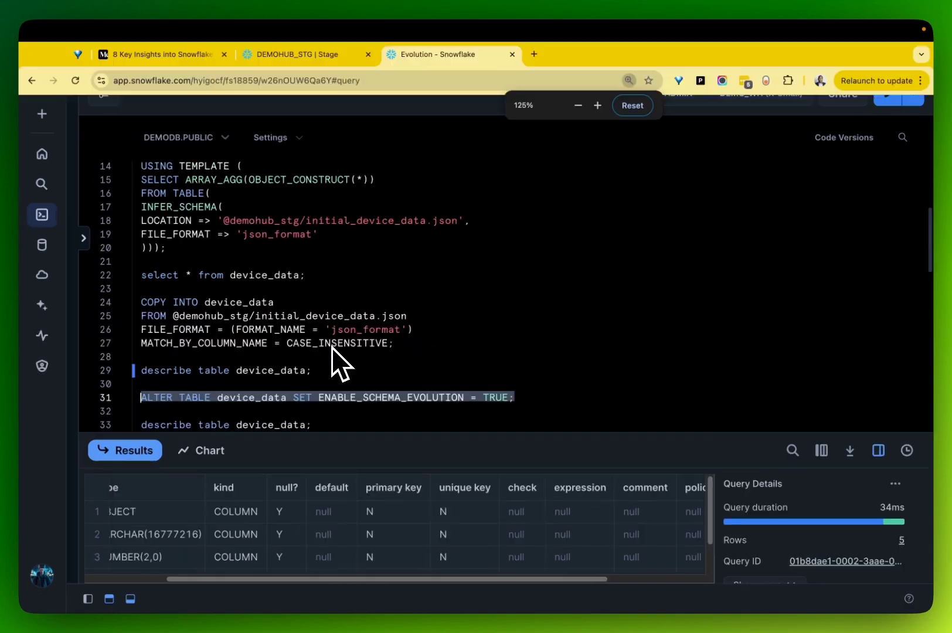
pyautogui.press('super+equal')
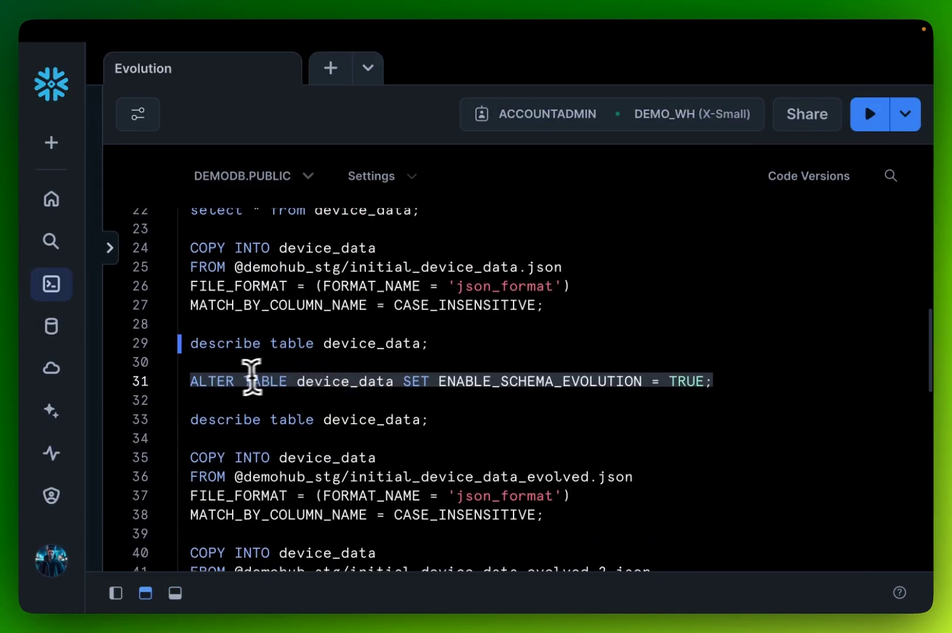
pyautogui.click(331, 381)
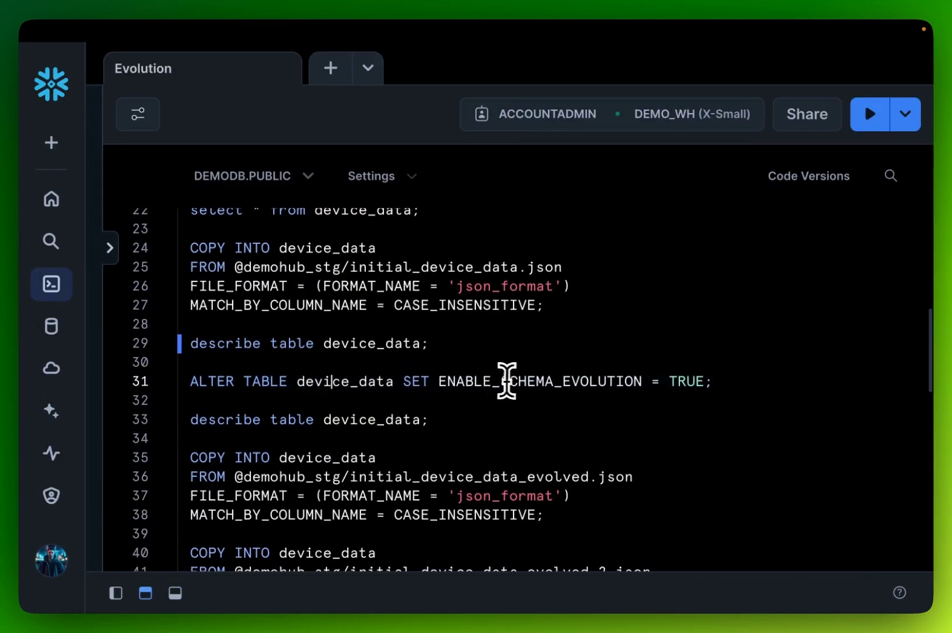
pyautogui.moveTo(716, 381); pyautogui.dragTo(176, 396)
pyautogui.click(870, 114)
# Run the describe table statement below ALTER TABLE, hide the query details and enlarge the results area
pyautogui.scroll(-1, 586, 234)
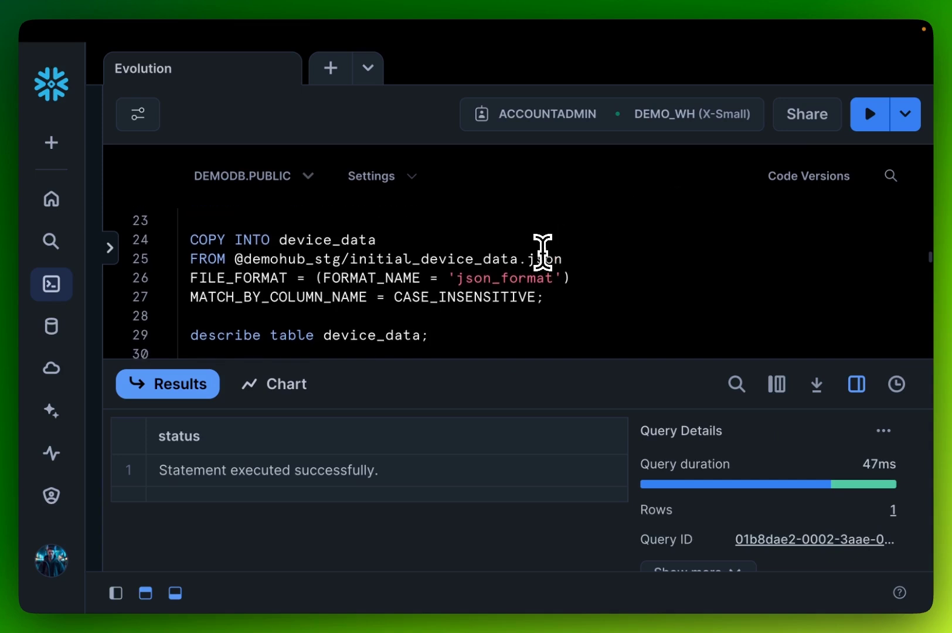
pyautogui.scroll(-3, 522, 288)
pyautogui.scroll(-1, 522, 289)
pyautogui.moveTo(430, 326); pyautogui.dragTo(187, 329)
pyautogui.click(871, 123)
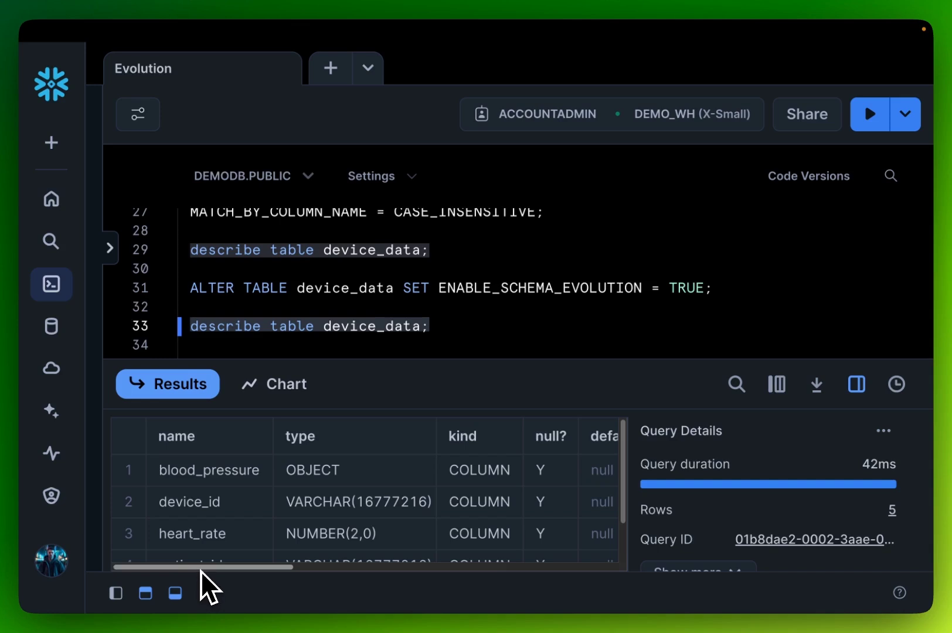
pyautogui.click(856, 384)
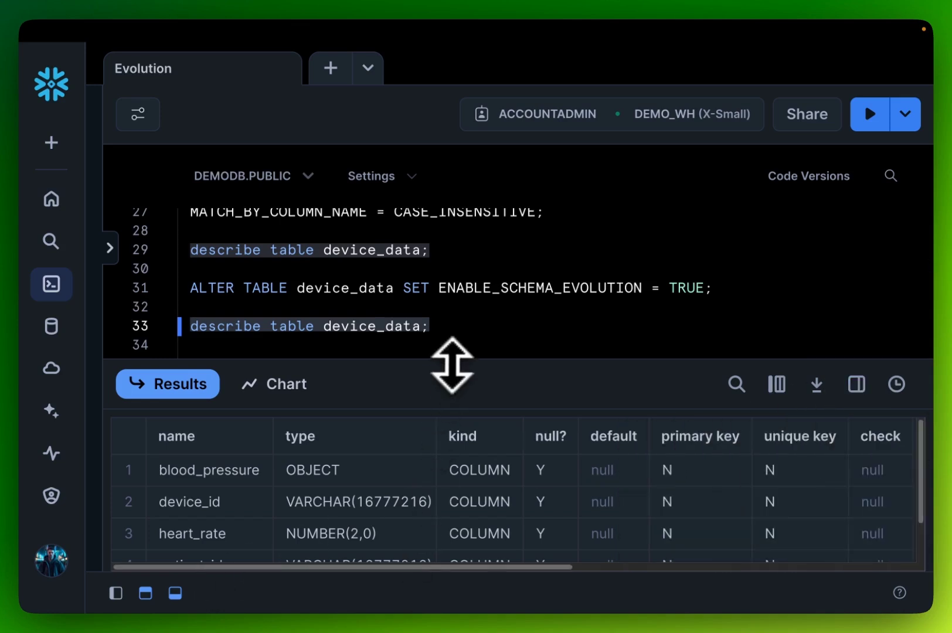
pyautogui.moveTo(450, 363); pyautogui.dragTo(452, 340)
# Examine the described column types and the schema evolution record column for device_data
pyautogui.moveTo(371, 566)
pyautogui.mouseDown()
pyautogui.moveTo(431, 571)
pyautogui.moveTo(362, 571)
pyautogui.mouseUp()
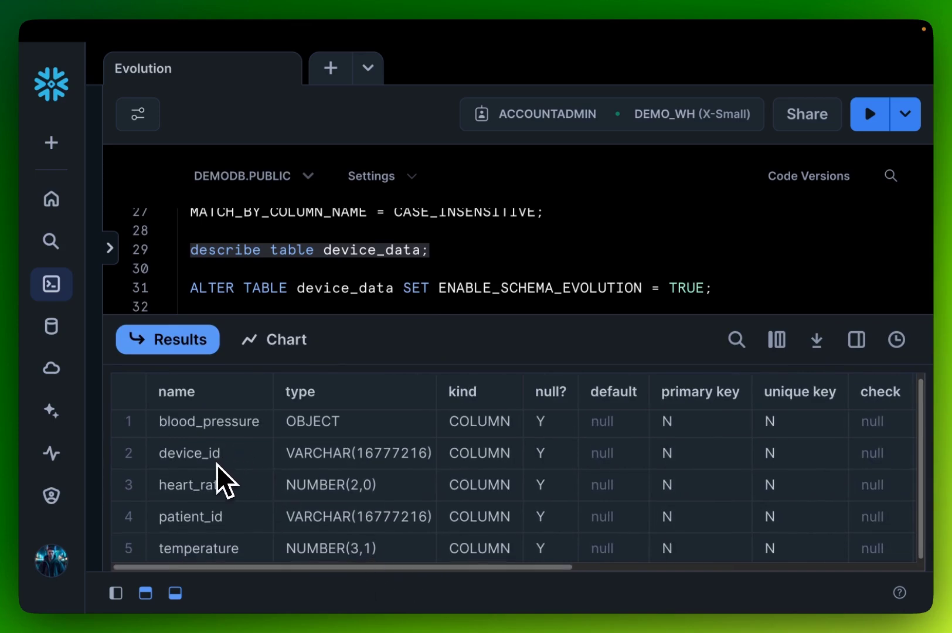
pyautogui.click(324, 437)
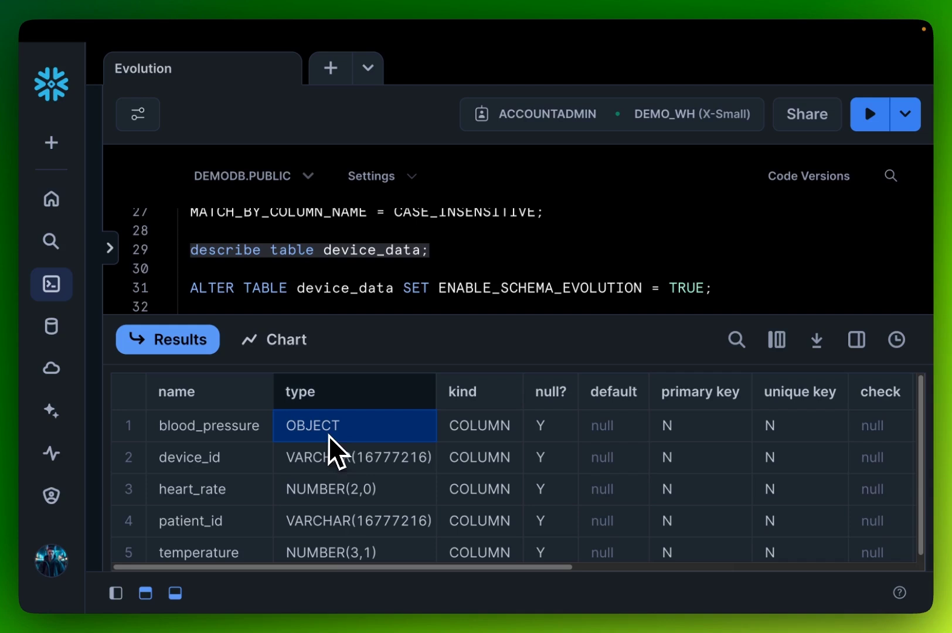
pyautogui.moveTo(333, 569); pyautogui.dragTo(764, 532)
pyautogui.moveTo(792, 438); pyautogui.dragTo(794, 511)
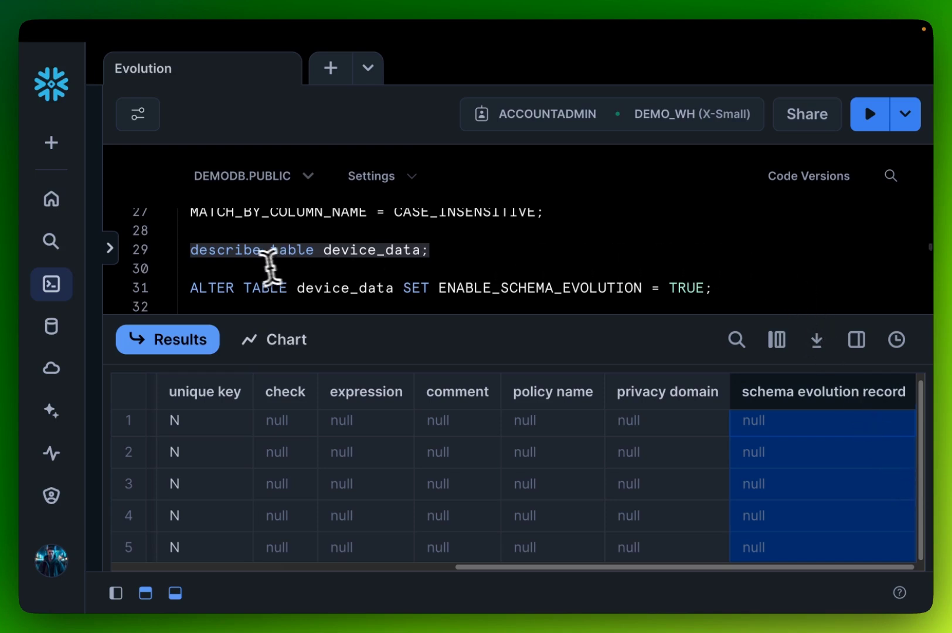
# Review the ENABLE_SCHEMA_EVOLUTION setting and the COPY INTO statement for initial_device_data_evolved.json in the worksheet
pyautogui.click(262, 248)
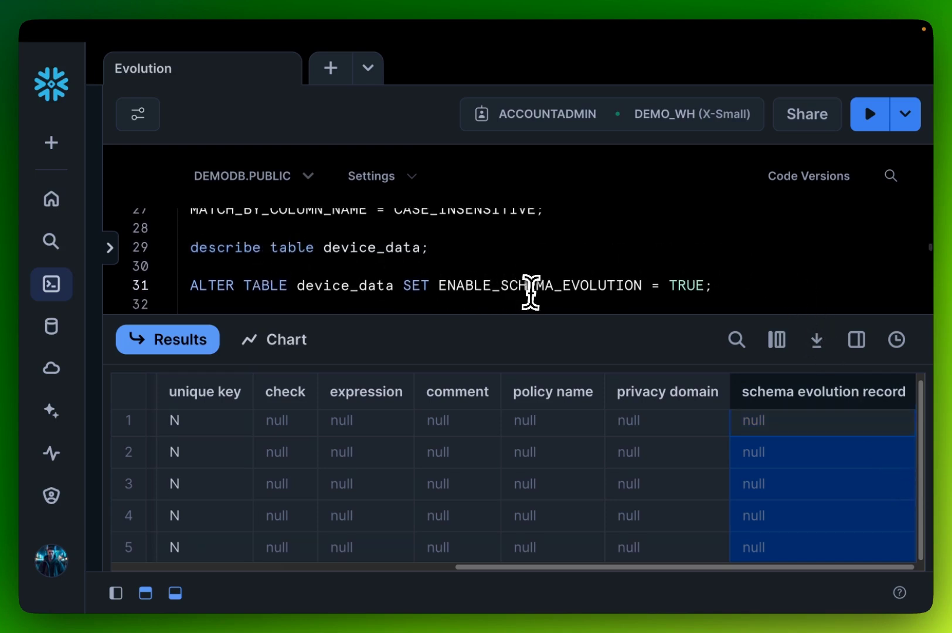
pyautogui.moveTo(713, 286); pyautogui.dragTo(598, 287)
pyautogui.scroll(-1, 574, 297)
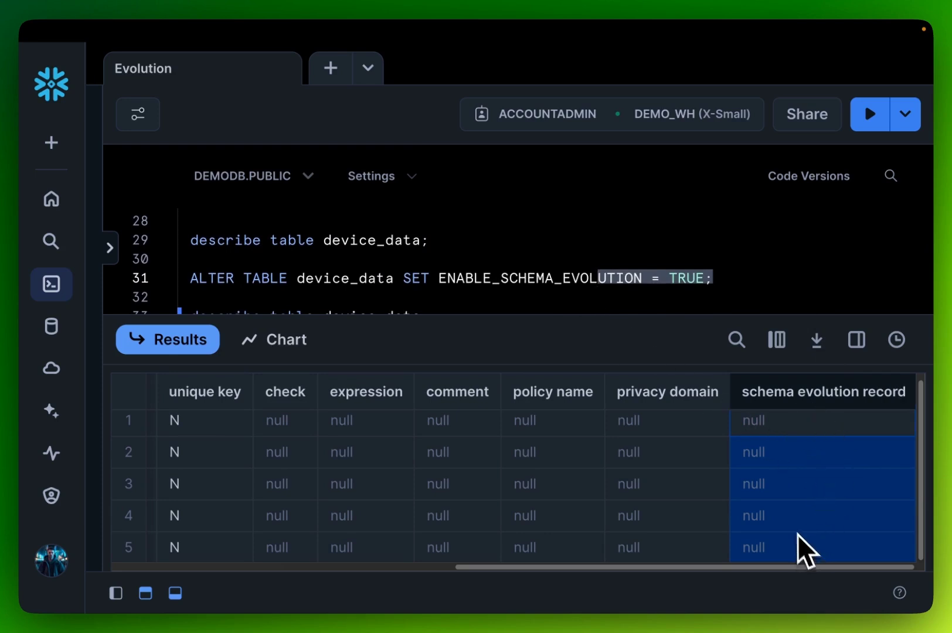
pyautogui.scroll(-2, 431, 305)
pyautogui.scroll(-3, 403, 291)
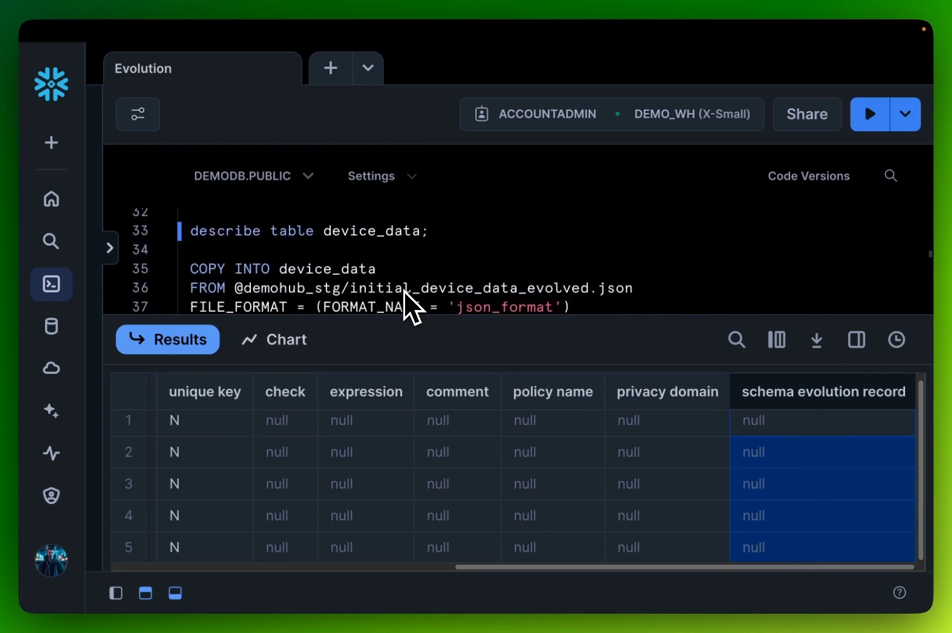
pyautogui.scroll(-1, 404, 290)
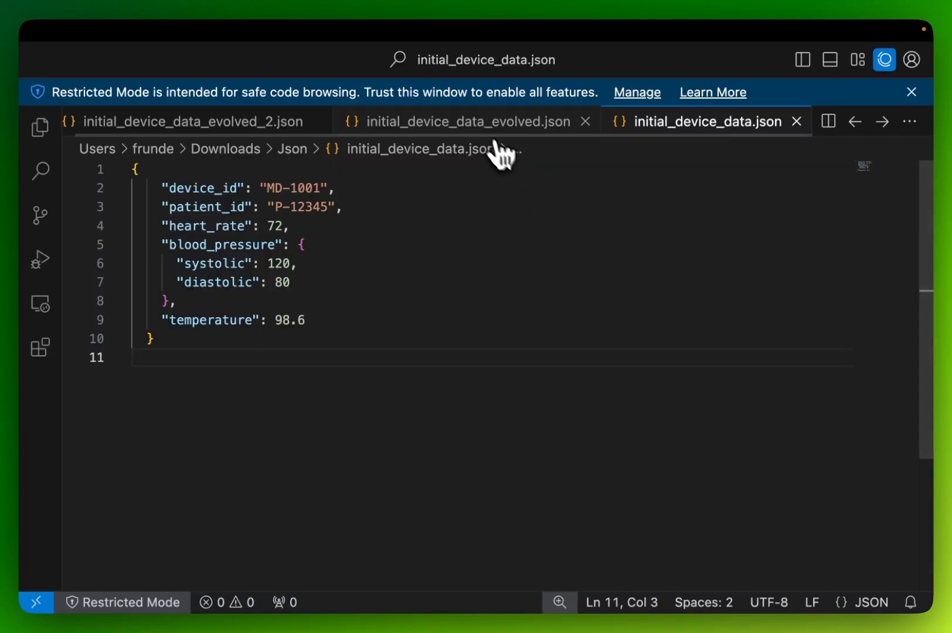
# Compare the fields of initial_device_data_evolved.json with those of initial_device_data.json in VS Code
pyautogui.click(496, 136)
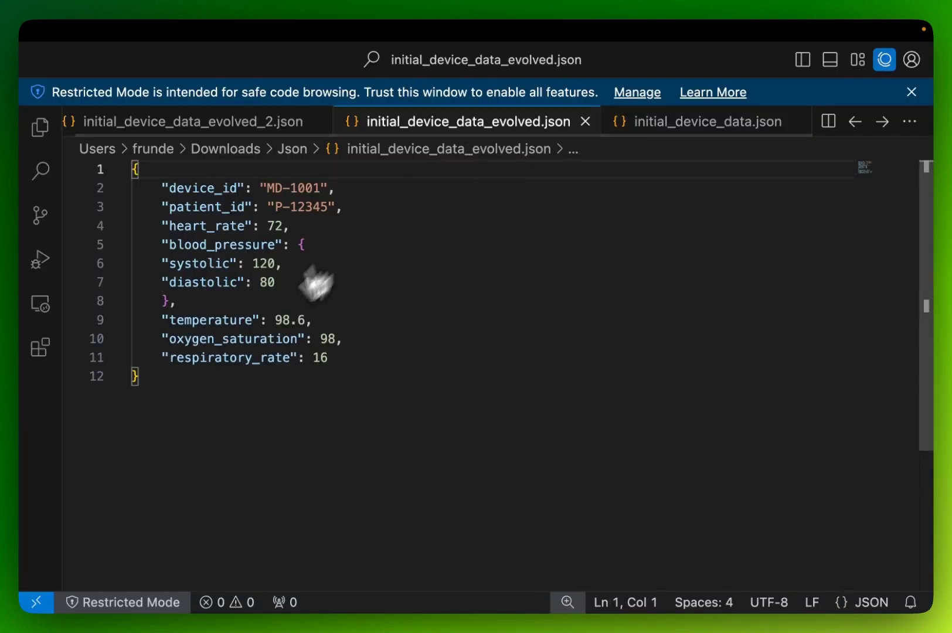
pyautogui.moveTo(346, 442); pyautogui.dragTo(119, 156)
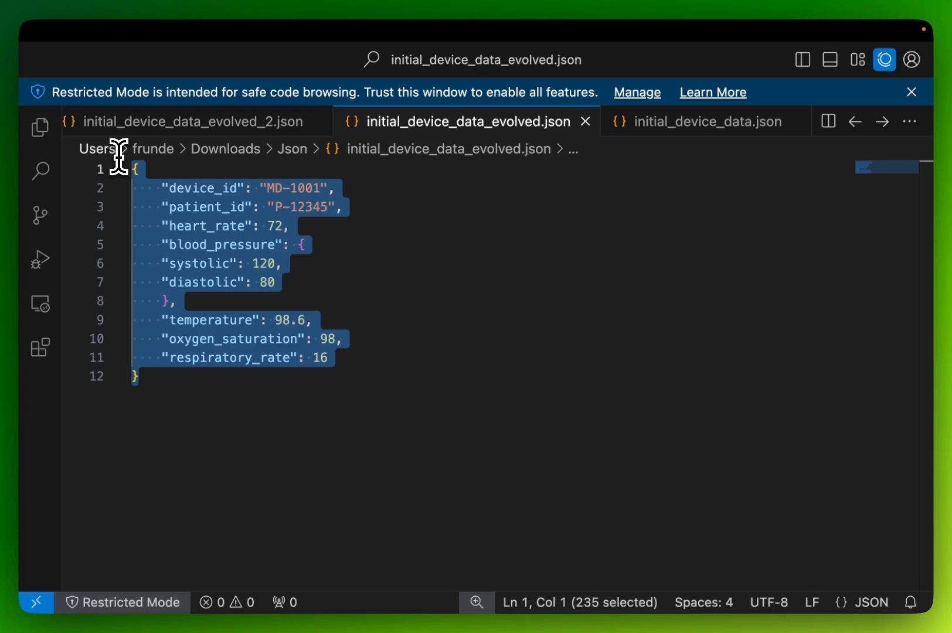
pyautogui.click(720, 130)
pyautogui.moveTo(336, 319); pyautogui.dragTo(134, 322)
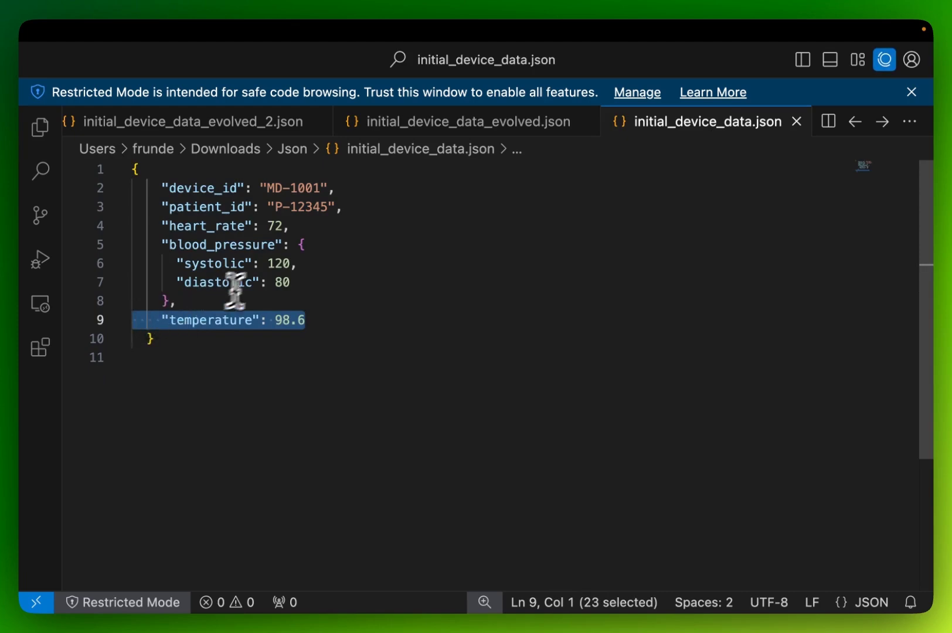
pyautogui.click(412, 128)
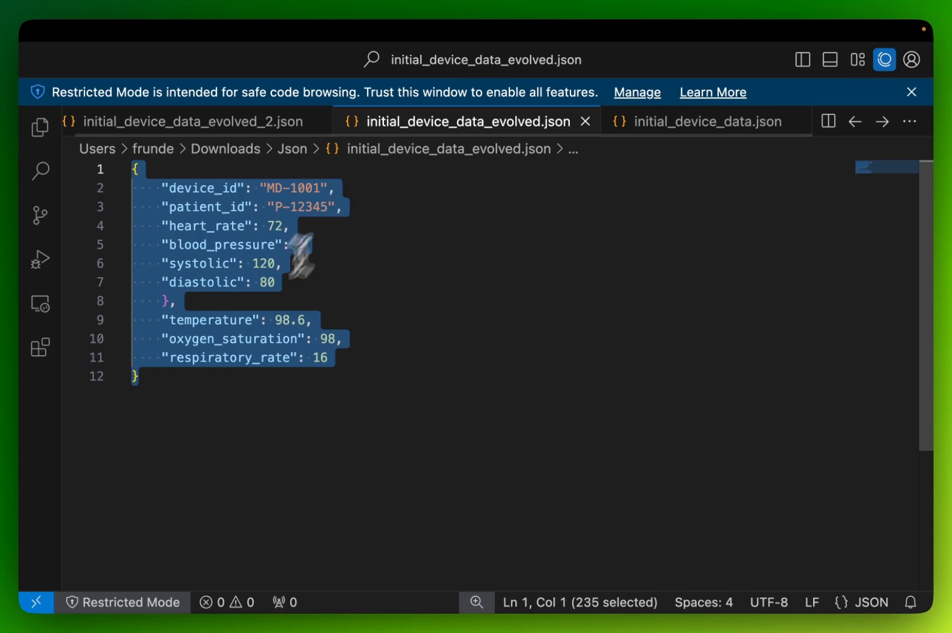
# Highlight the oxygen_saturation and respiratory_rate fields in initial_device_data_evolved.json and switch back to the Snowflake worksheet
pyautogui.click(229, 339)
pyautogui.moveTo(148, 338); pyautogui.dragTo(331, 355)
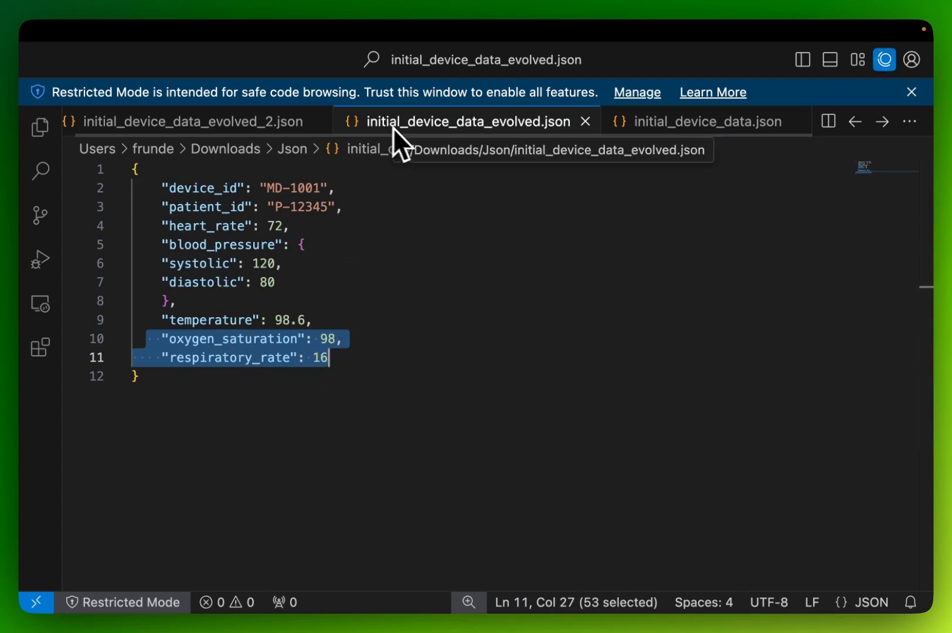
pyautogui.hotkey('ctrl', 'Right')
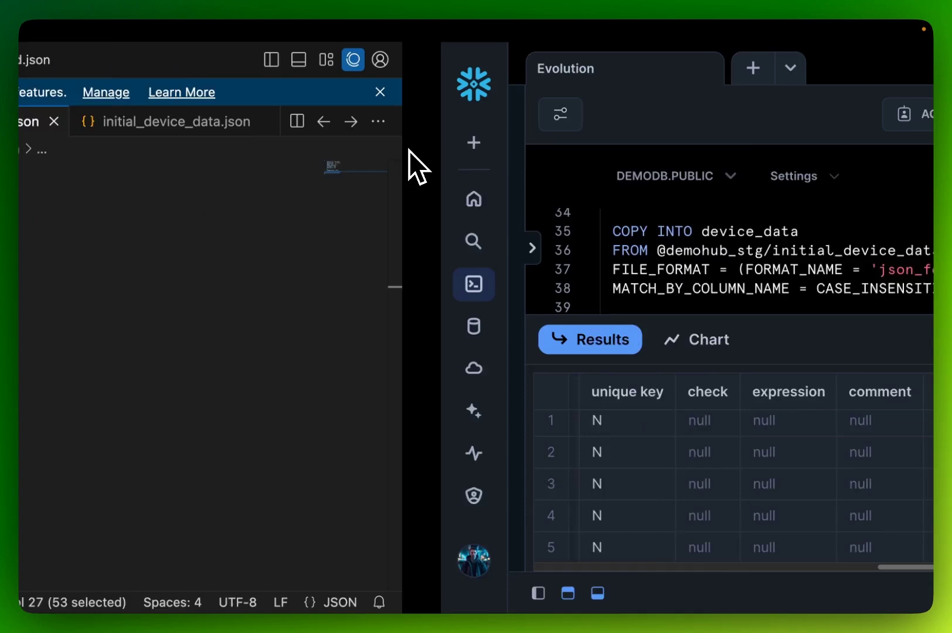
# Run the COPY INTO device_data statement that loads initial_device_data_evolved.json from the demohub_stg stage
pyautogui.moveTo(630, 252); pyautogui.dragTo(357, 249)
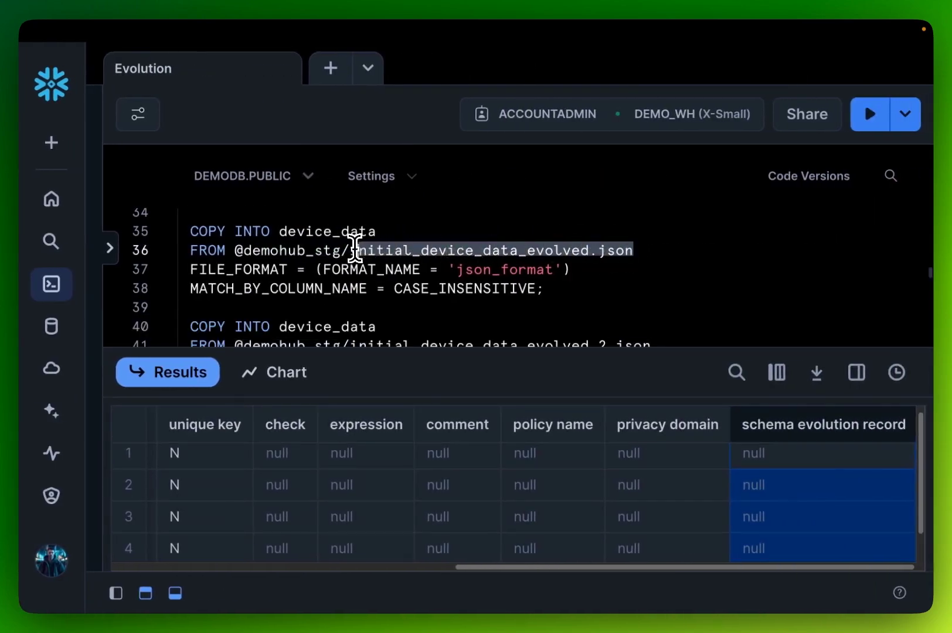
pyautogui.moveTo(551, 293); pyautogui.dragTo(181, 229)
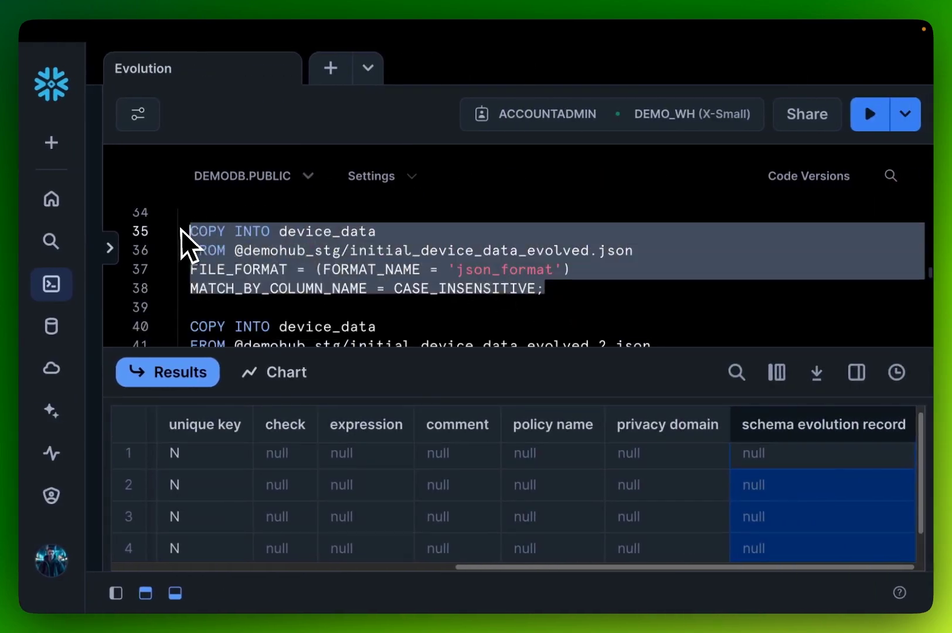
pyautogui.click(870, 114)
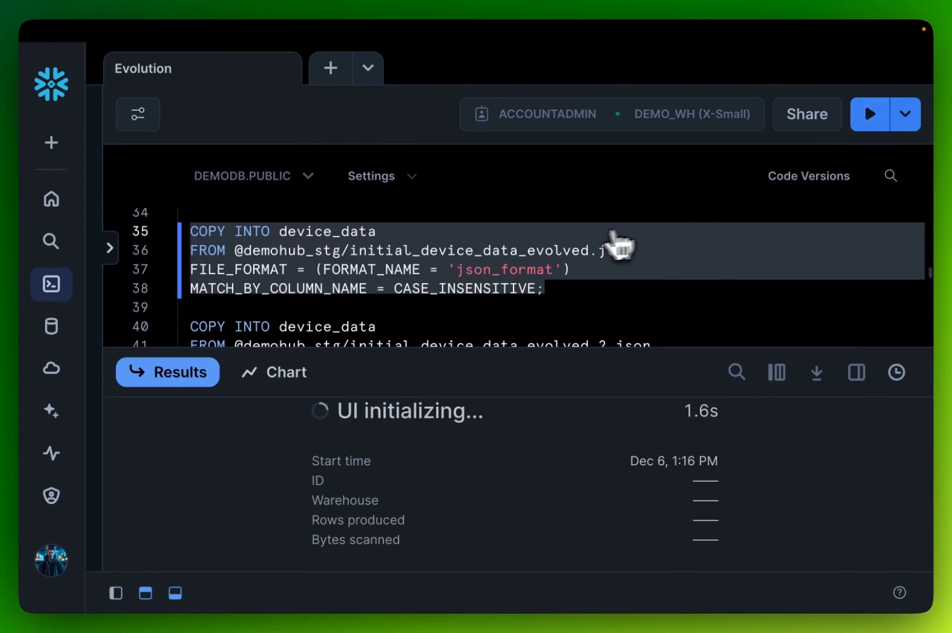
# Run select * from device_data and examine the OXYGEN_SATURATION and RESPIRATORY_RATE columns in the results
pyautogui.scroll(-1, 432, 304)
pyautogui.scroll(-2, 432, 303)
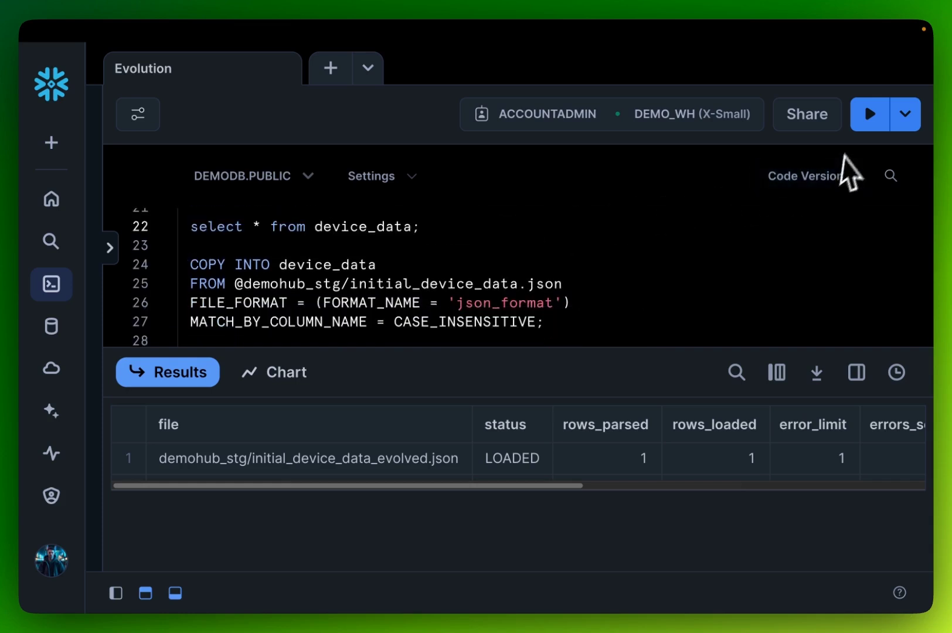
pyautogui.click(869, 116)
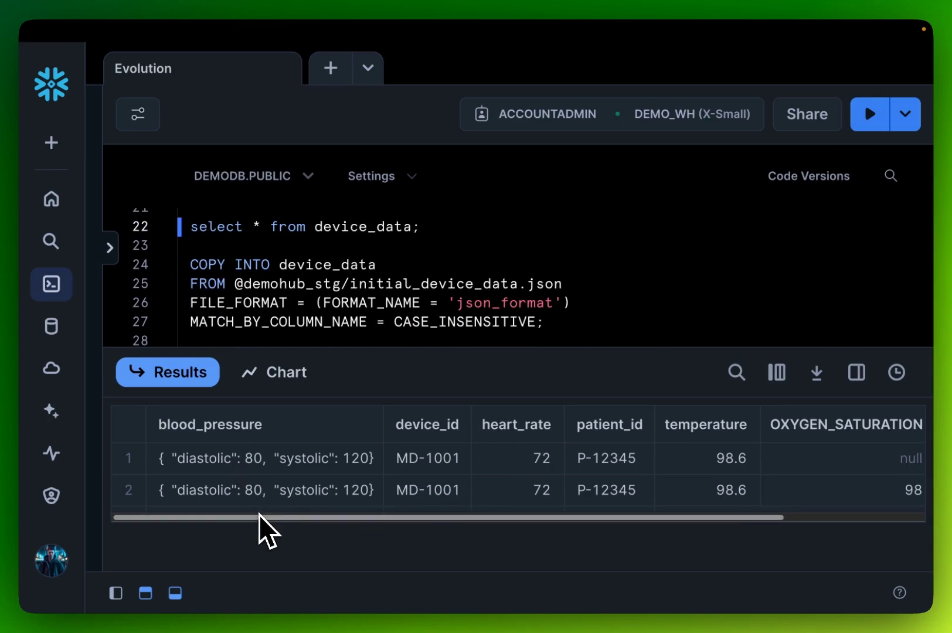
pyautogui.moveTo(259, 518); pyautogui.dragTo(408, 523)
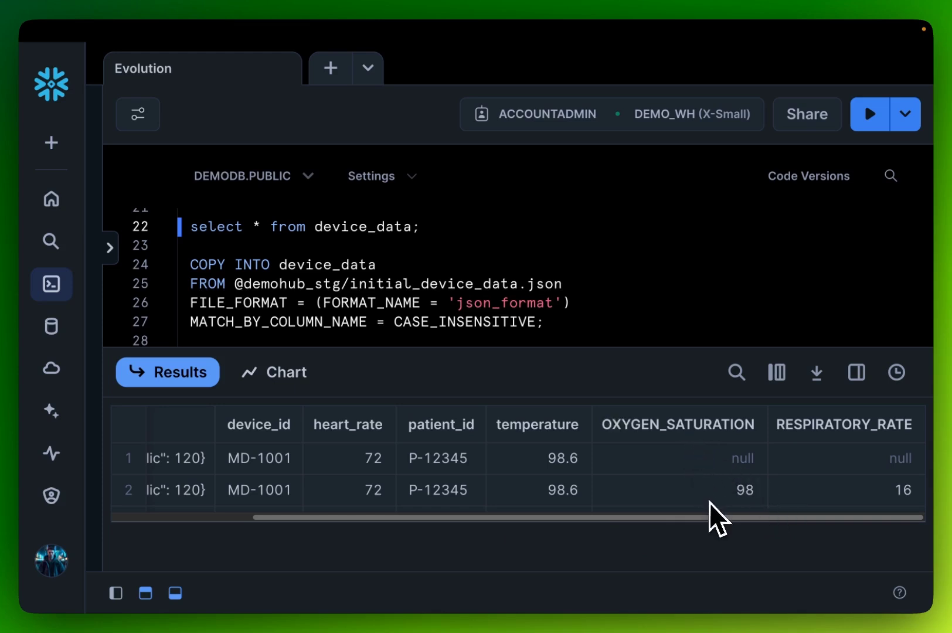
pyautogui.click(843, 492)
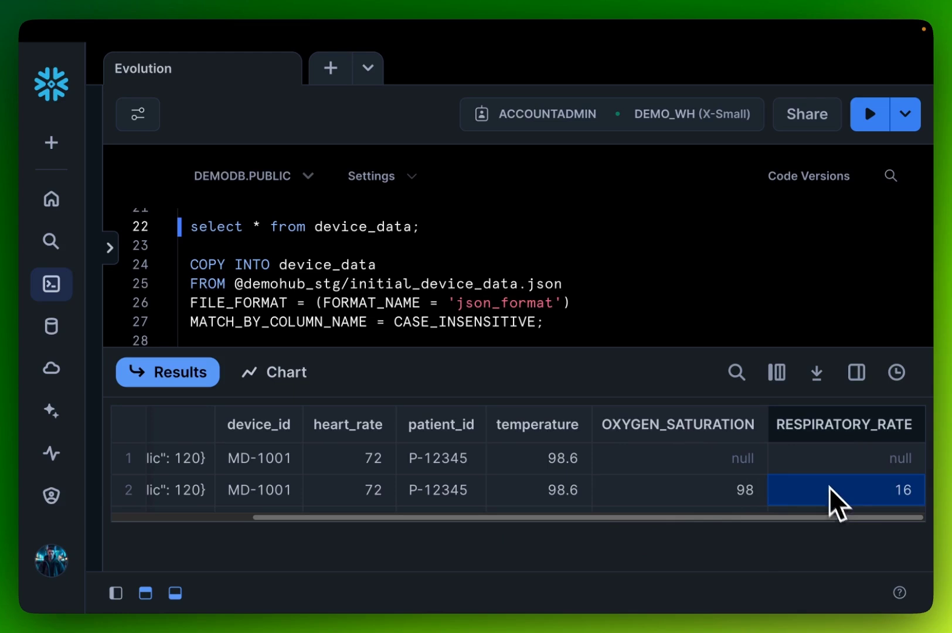
# Run the describe table device_data statement above ALTER TABLE and inspect the schema evolution record of row 6
pyautogui.scroll(-1, 386, 285)
pyautogui.scroll(-1, 385, 285)
pyautogui.click(385, 285)
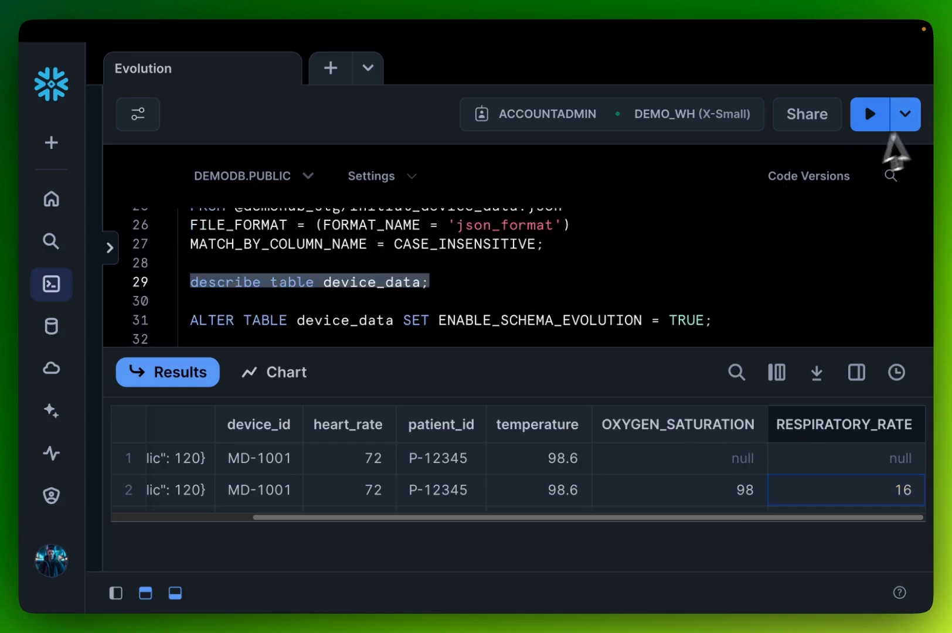
pyautogui.click(871, 117)
pyautogui.moveTo(425, 567); pyautogui.dragTo(844, 568)
pyautogui.scroll(-3, 859, 472)
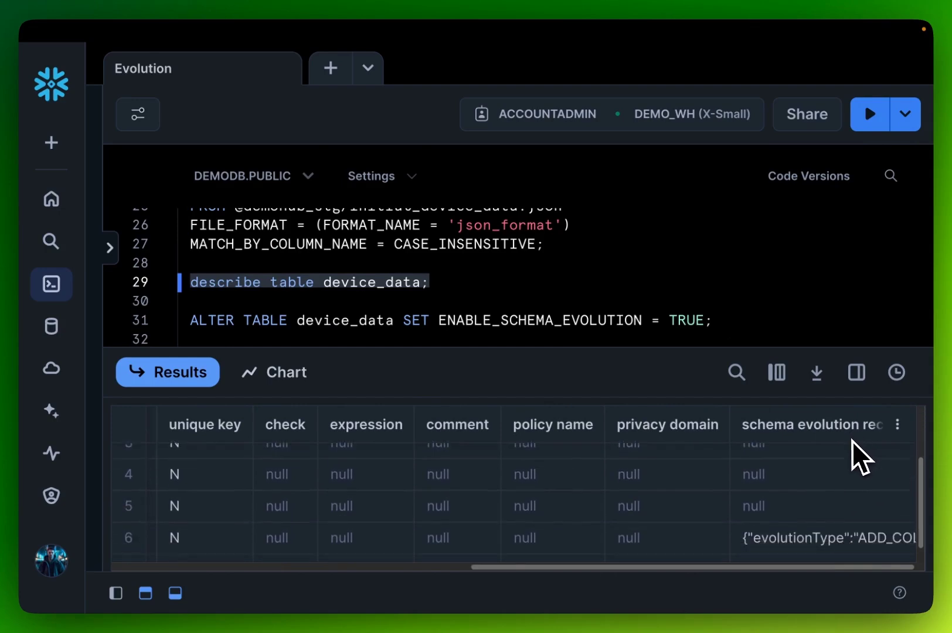
pyautogui.click(793, 524)
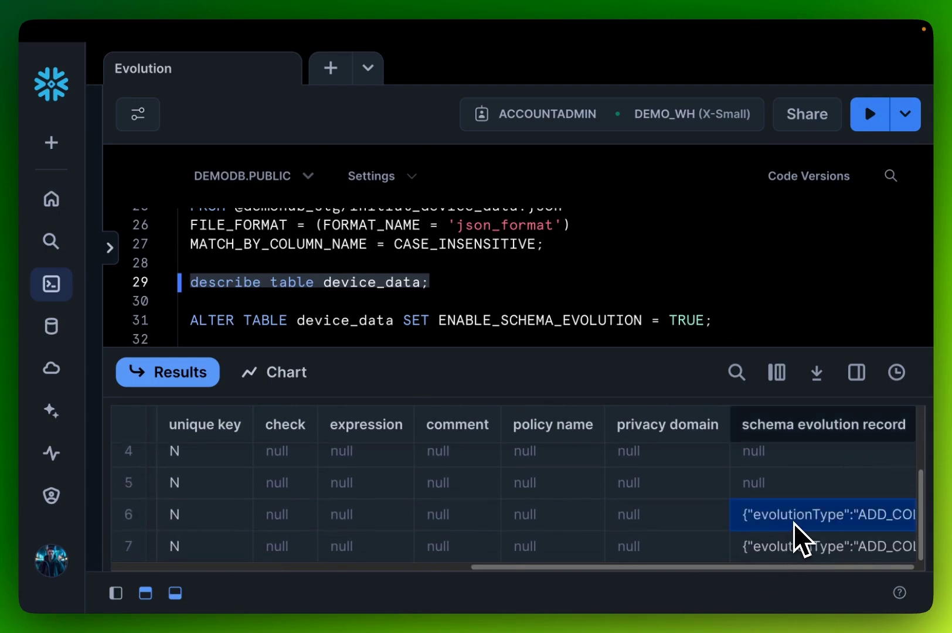
# Match the OXYGEN_SATURATION and RESPIRATORY_RATE column names to their schema evolution records in the describe results
pyautogui.moveTo(768, 566); pyautogui.dragTo(329, 567)
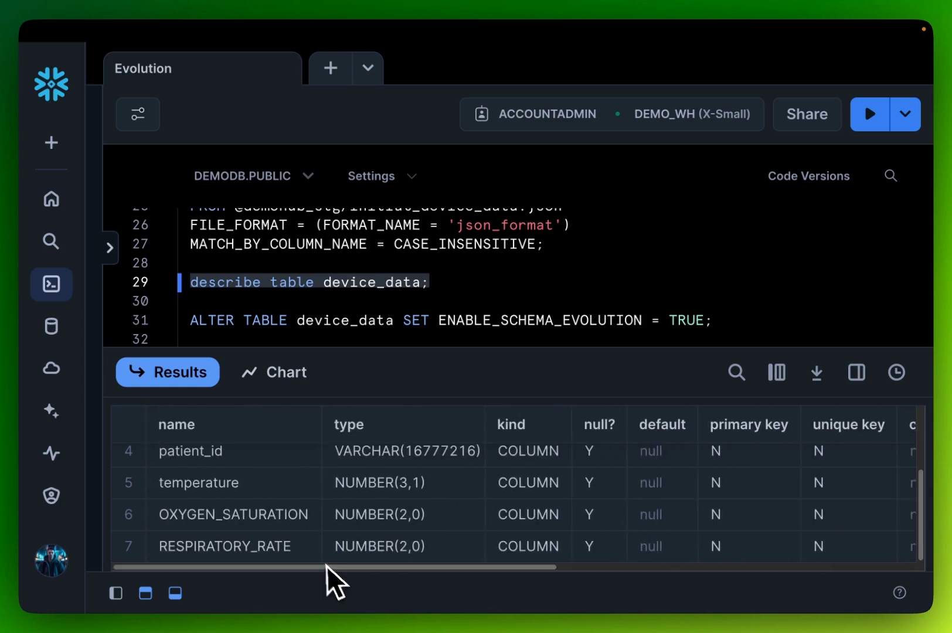
pyautogui.click(293, 514)
pyautogui.click(276, 553)
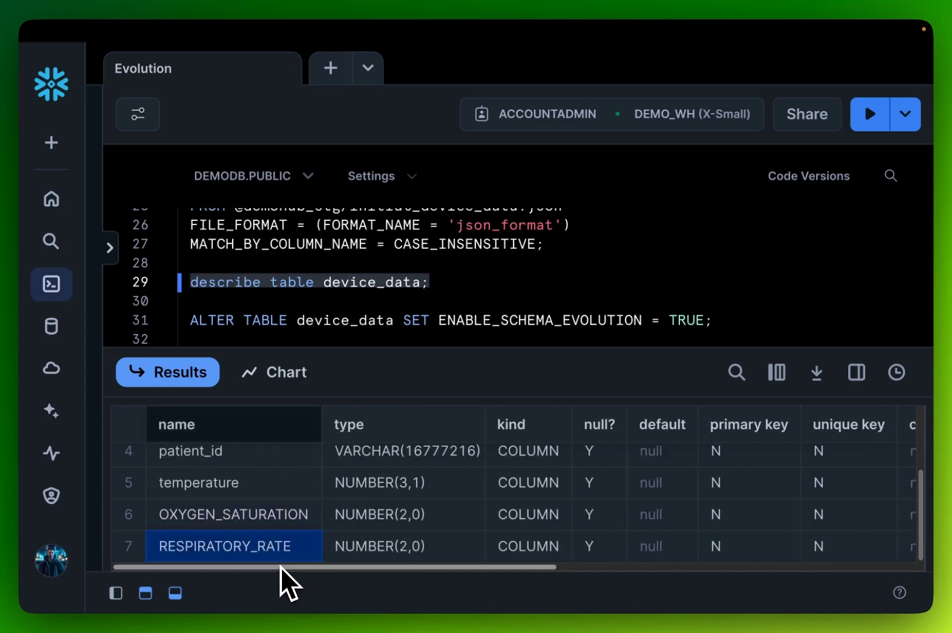
pyautogui.moveTo(283, 570); pyautogui.dragTo(765, 604)
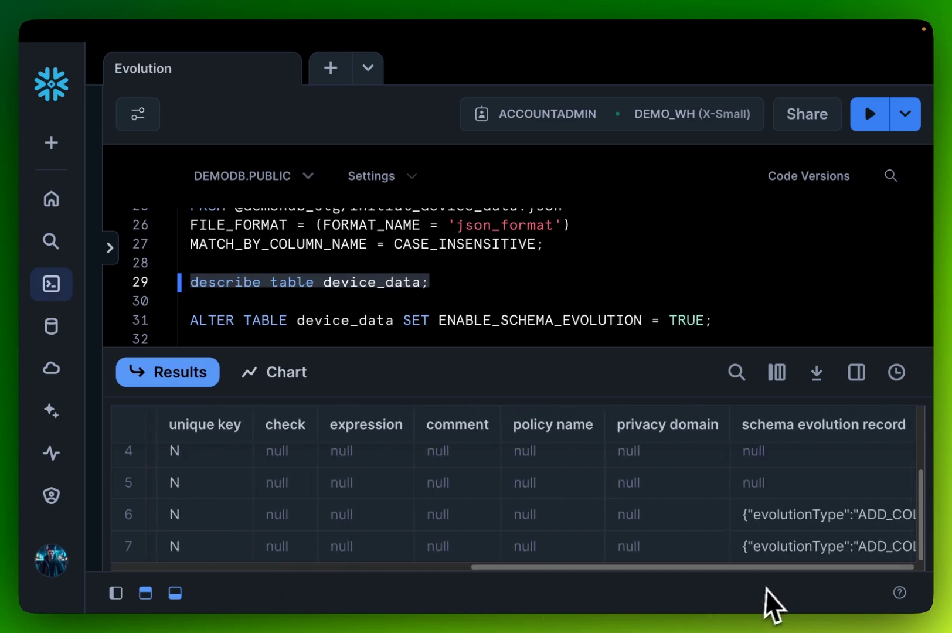
pyautogui.click(822, 526)
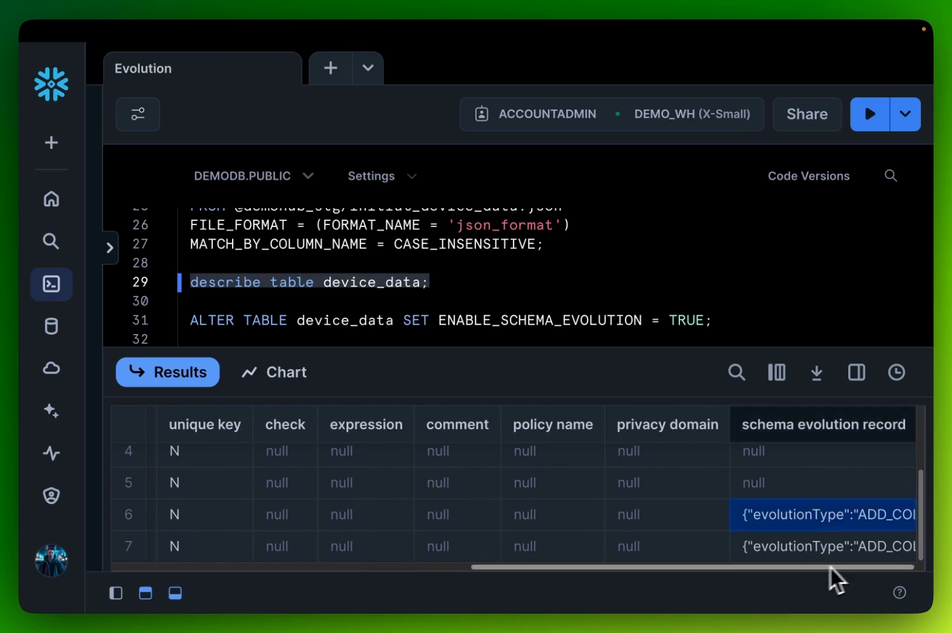
pyautogui.click(856, 548)
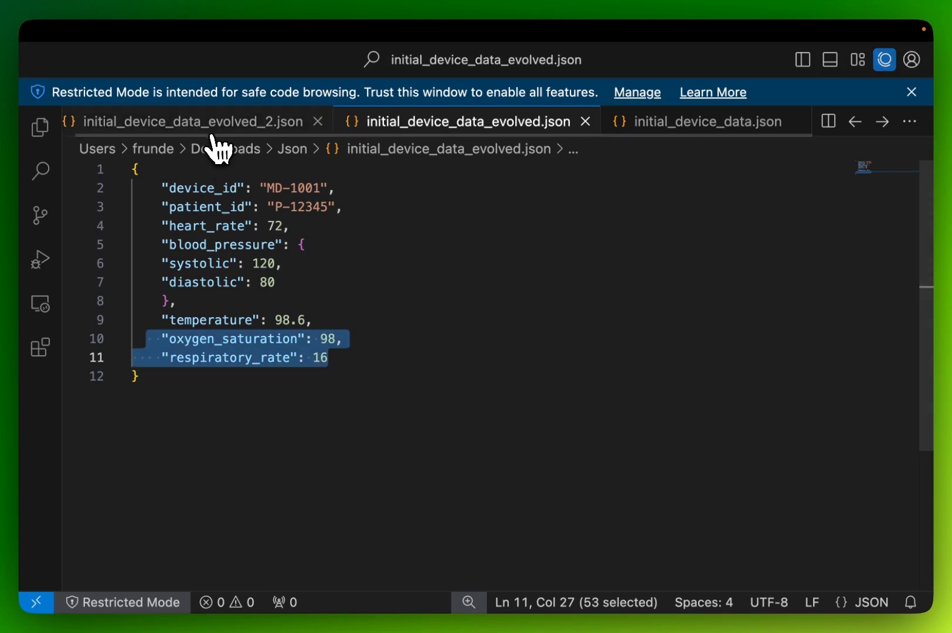
# Review the fields of initial_device_data_evolved_2.json in VS Code
pyautogui.click(218, 124)
pyautogui.click(320, 319)
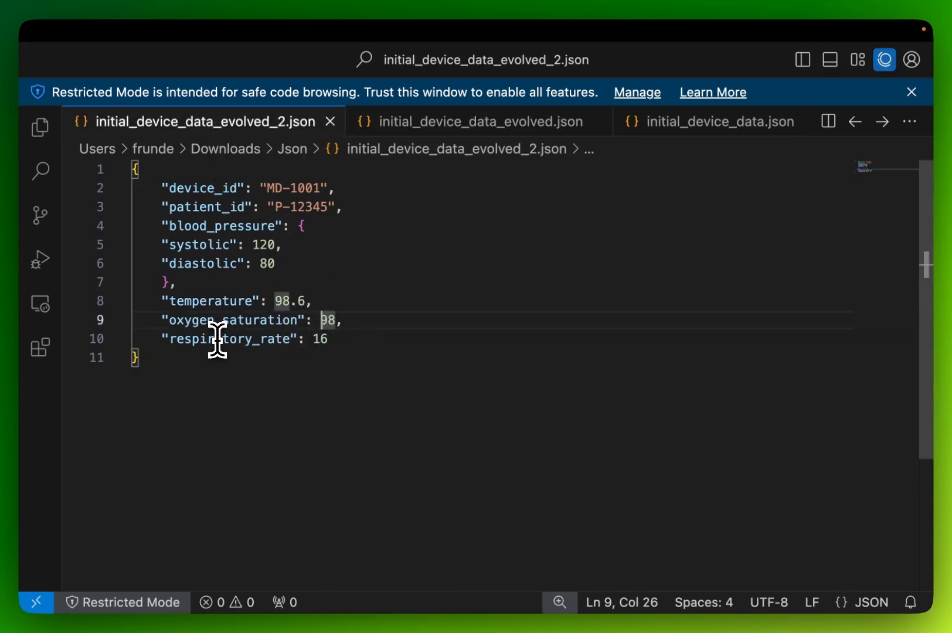
pyautogui.hotkey('shift', 'Right')
# Return to the Snowflake worksheet and locate the file name initial_device_data_evolved_2 in its COPY INTO statement
pyautogui.hotkey('ctrl', 'Right')
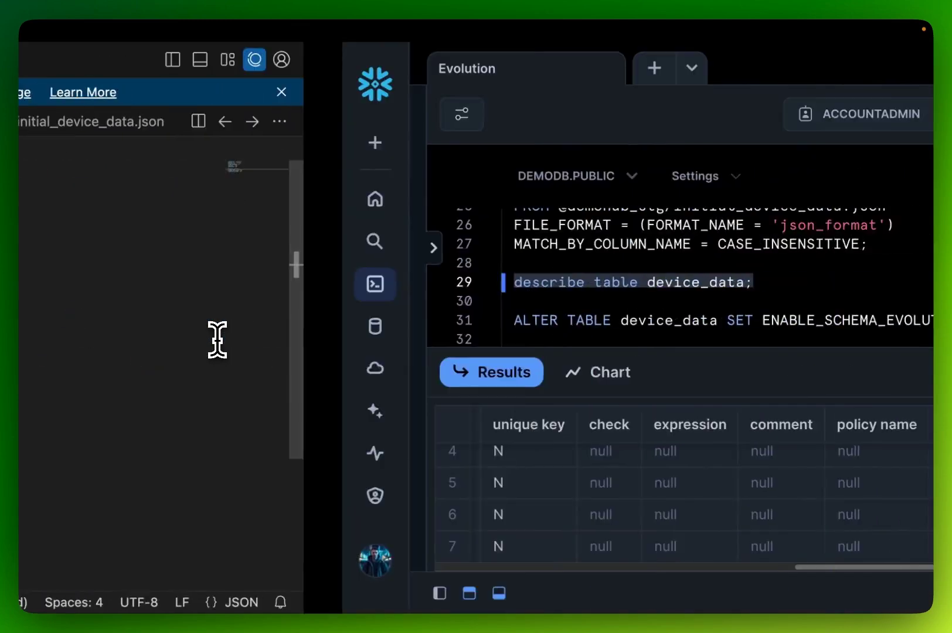
pyautogui.scroll(-5, 403, 312)
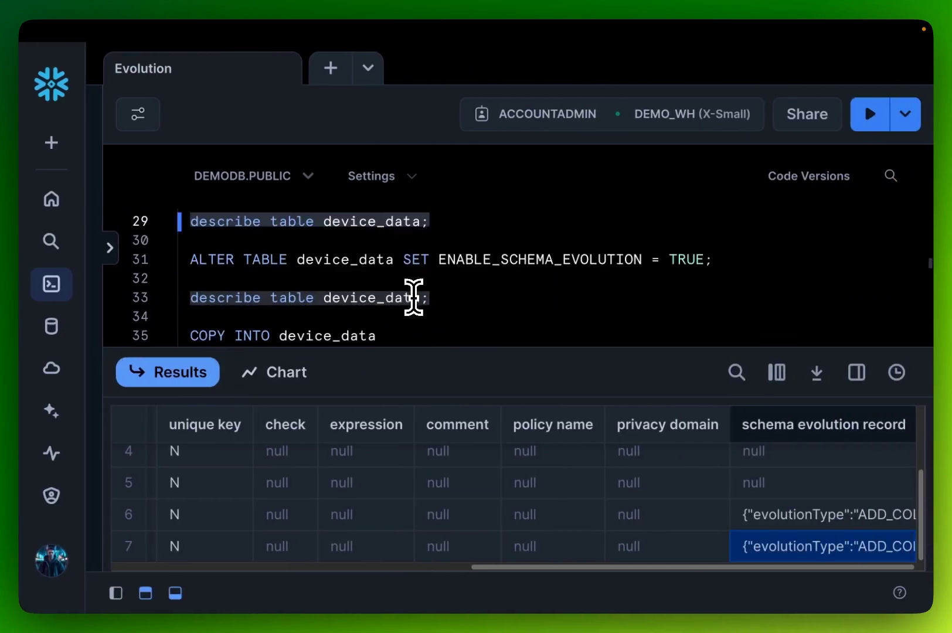
pyautogui.scroll(-3, 410, 308)
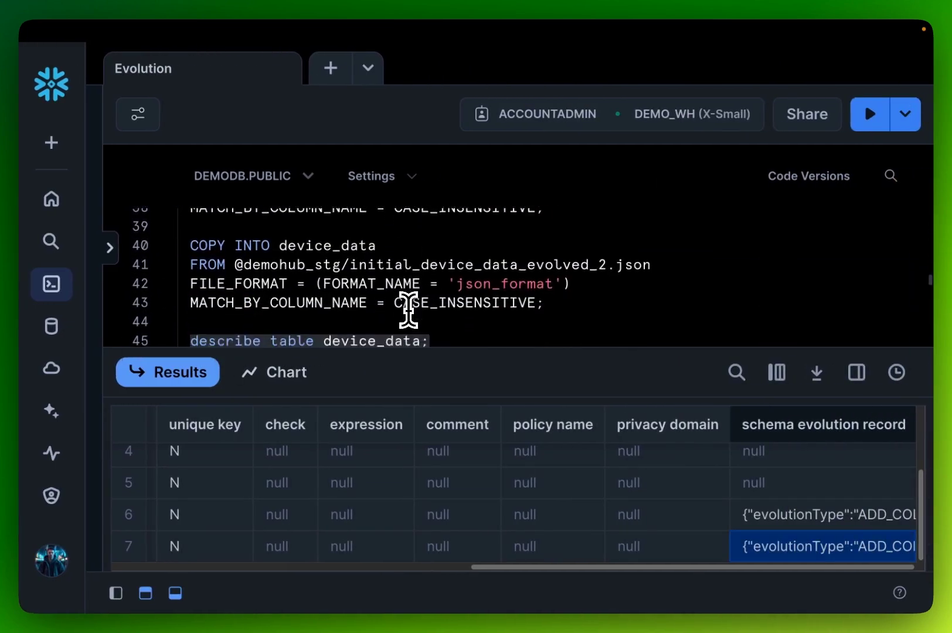
pyautogui.scroll(1, 408, 310)
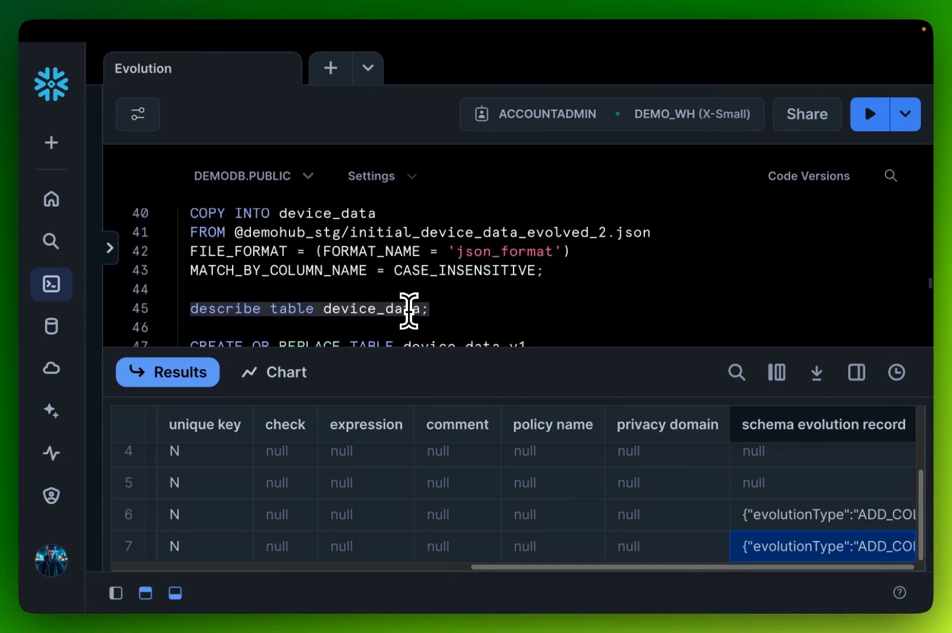
pyautogui.moveTo(608, 234); pyautogui.dragTo(364, 230)
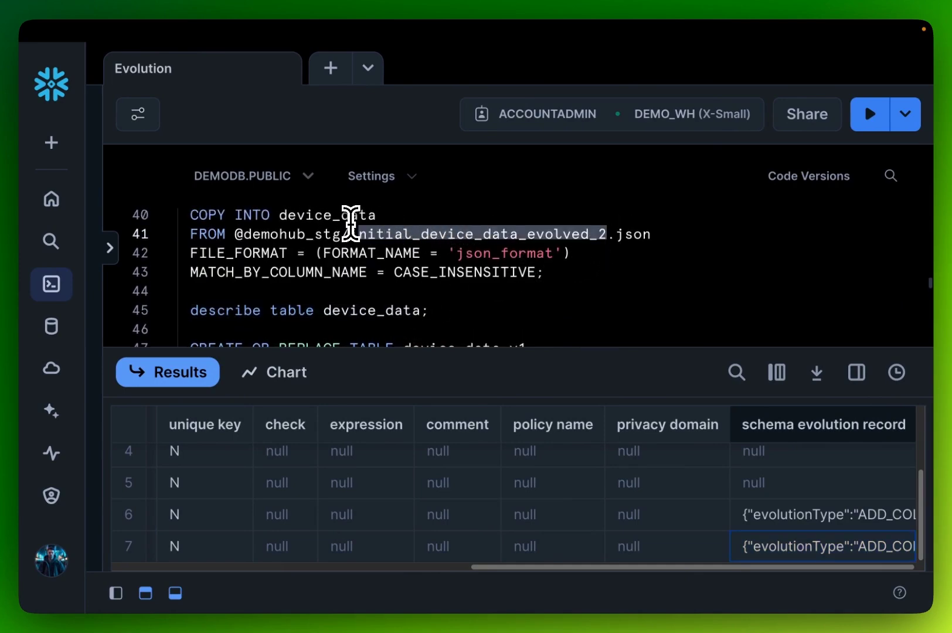
# Switch to VS Code and compare the fields of initial_device_data_evolved.json with those of initial_device_data_evolved_2.json
pyautogui.hotkey('ctrl', 'Left')
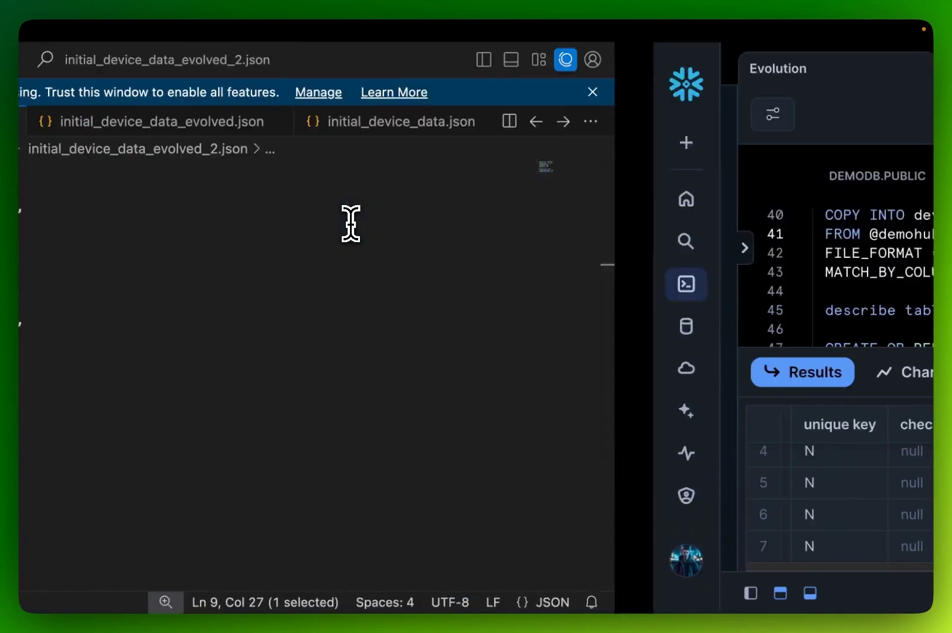
pyautogui.click(413, 122)
pyautogui.click(297, 386)
pyautogui.moveTo(297, 387); pyautogui.dragTo(123, 319)
pyautogui.click(236, 124)
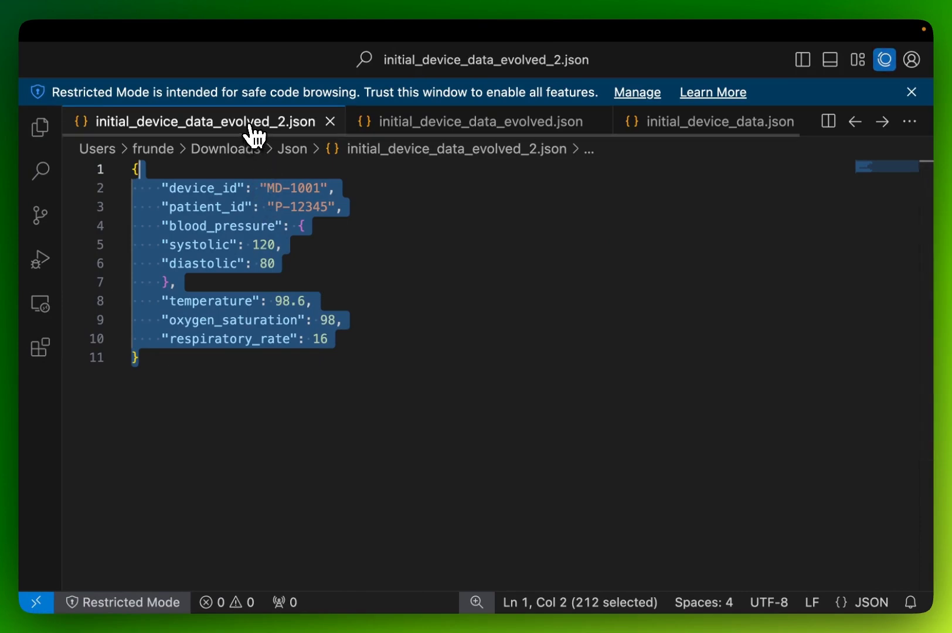
pyautogui.click(265, 320)
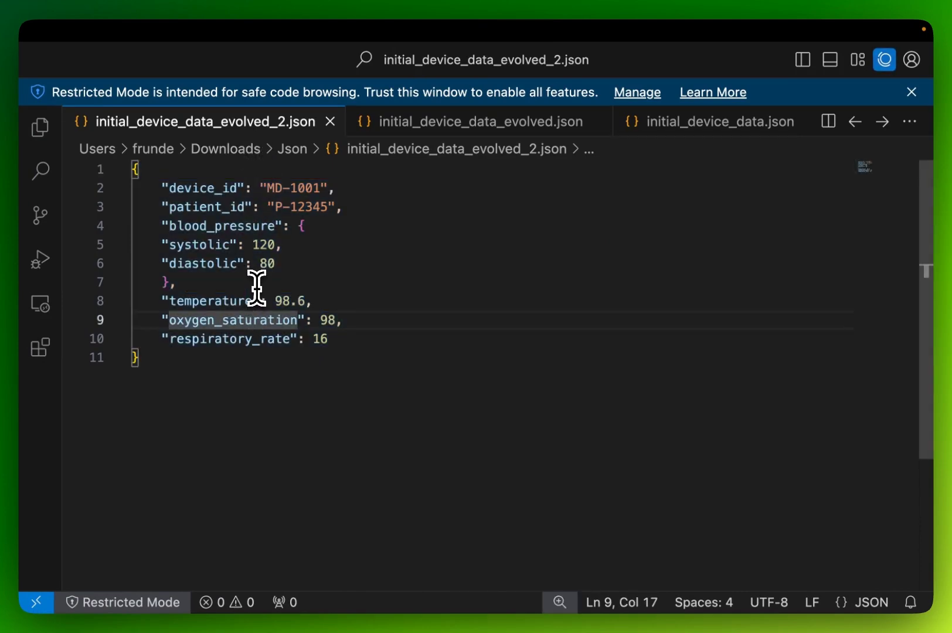
# Switch to the Snowflake worksheet and run the COPY INTO device_data statement for initial_device_data_evolved_2.json
pyautogui.hotkey('ctrl', 'Right')
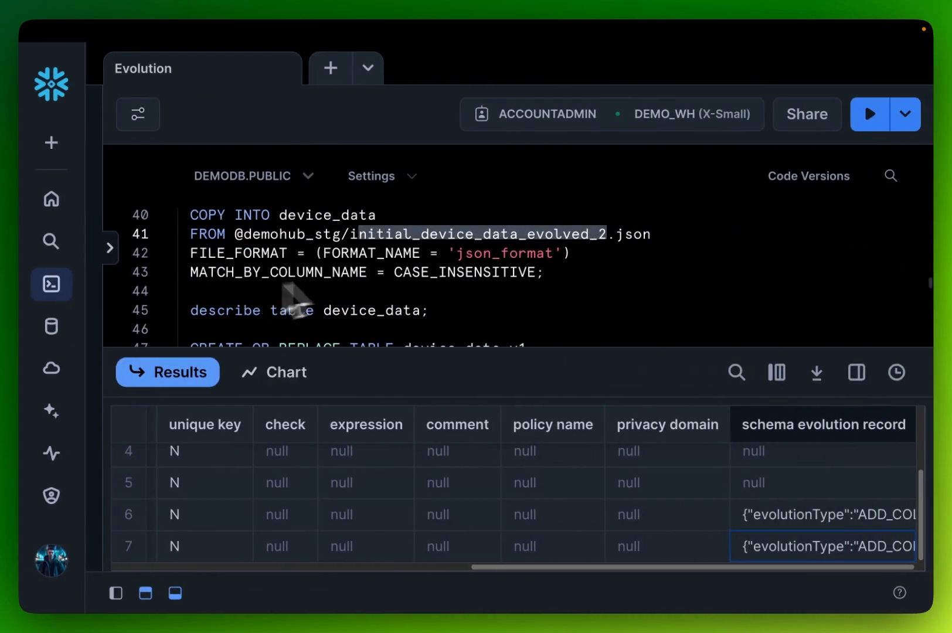
pyautogui.scroll(-1, 454, 281)
pyautogui.moveTo(563, 275); pyautogui.dragTo(174, 218)
pyautogui.click(217, 287)
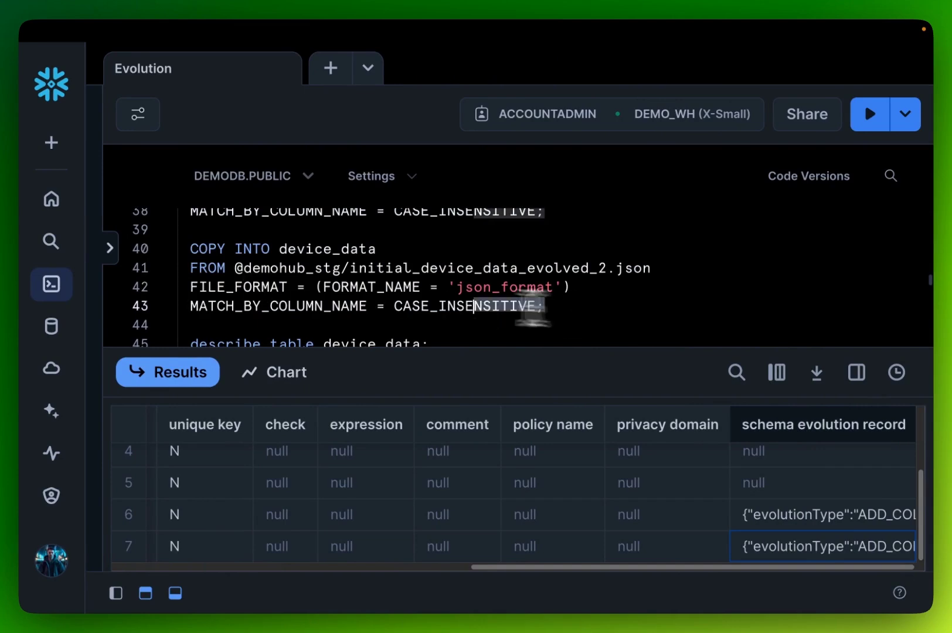
pyautogui.moveTo(563, 307); pyautogui.dragTo(189, 251)
pyautogui.click(877, 124)
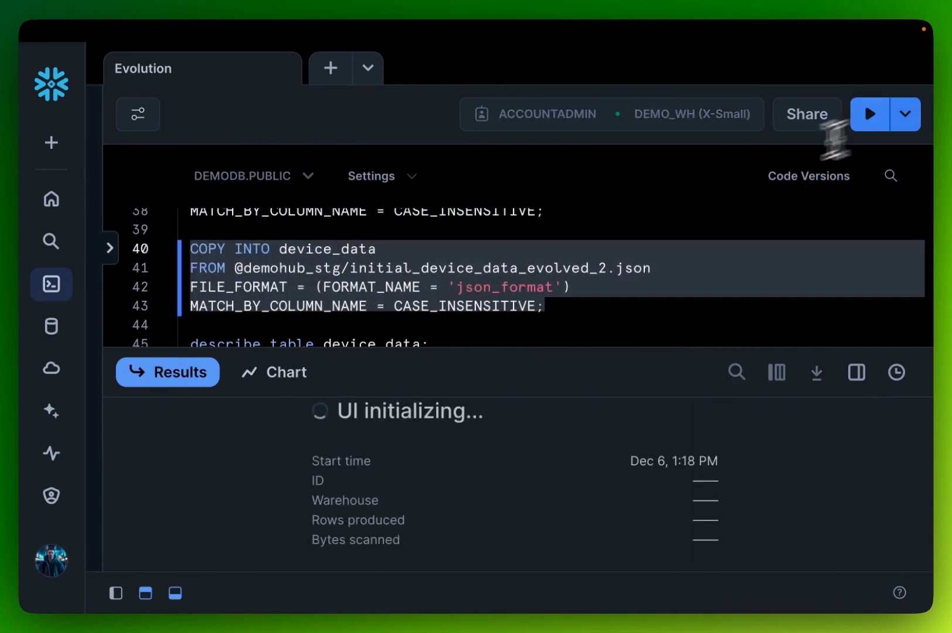
# Run the describe table device_data statement below the evolved_2 load and examine the schema evolution record column
pyautogui.scroll(-2, 586, 244)
pyautogui.scroll(-1, 510, 280)
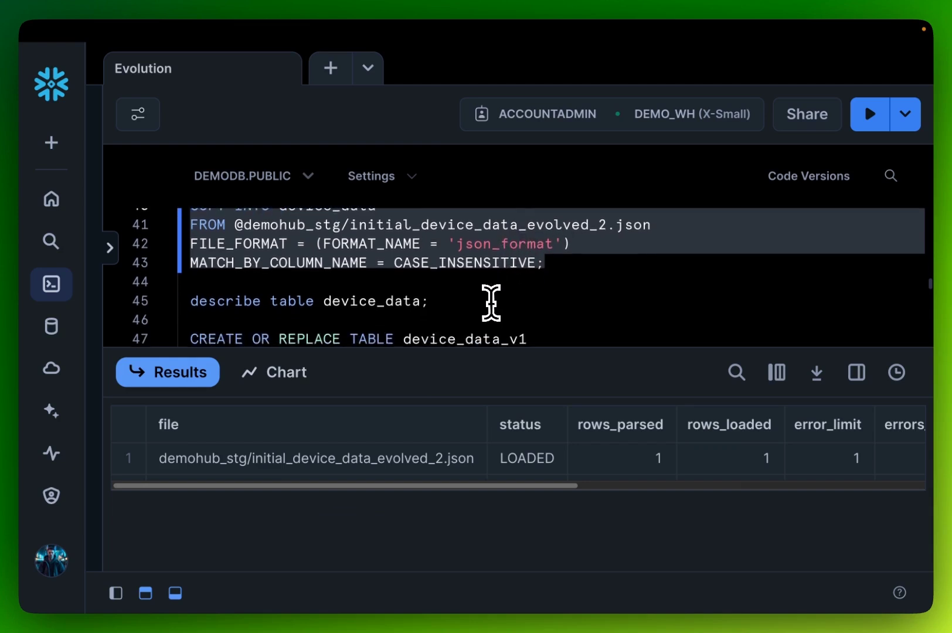
pyautogui.moveTo(453, 298); pyautogui.dragTo(189, 299)
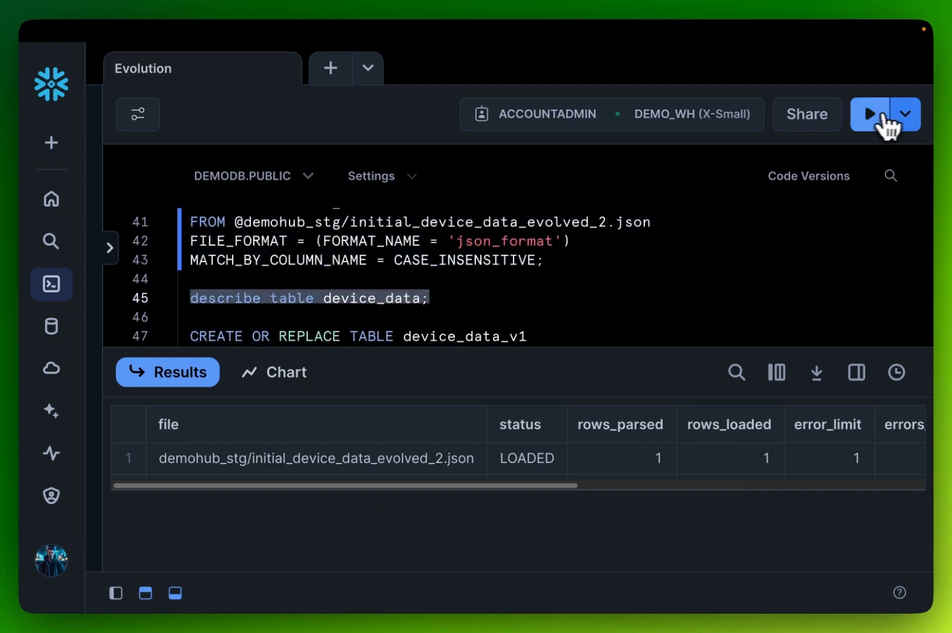
pyautogui.click(883, 123)
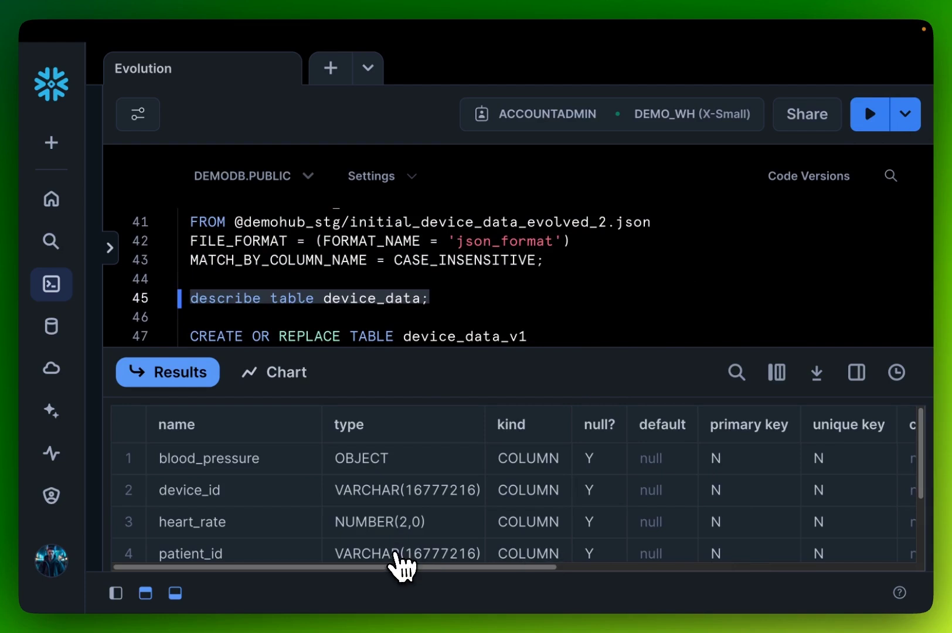
pyautogui.moveTo(399, 567); pyautogui.dragTo(779, 613)
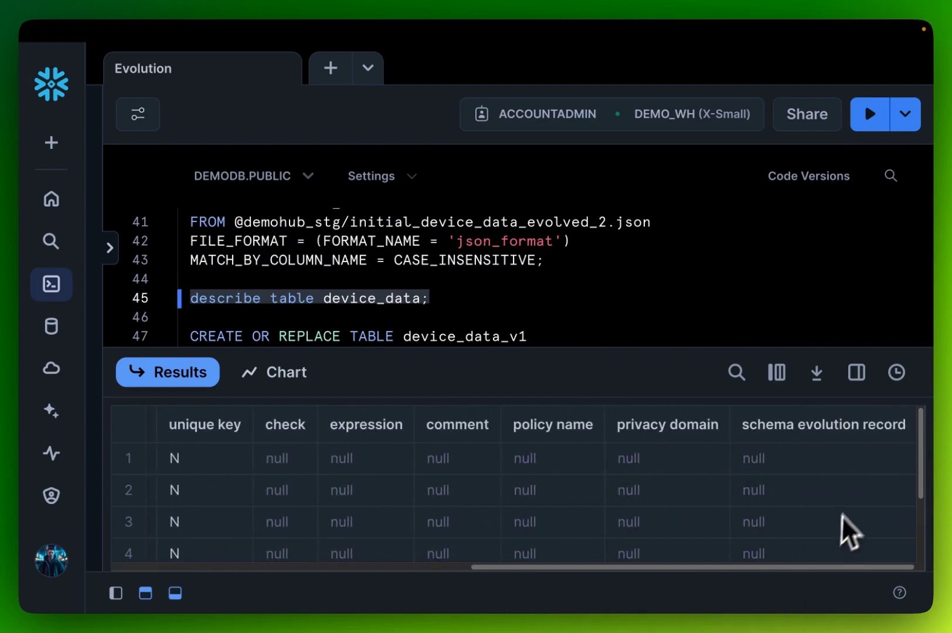
pyautogui.scroll(-3, 847, 513)
pyautogui.scroll(3, 863, 539)
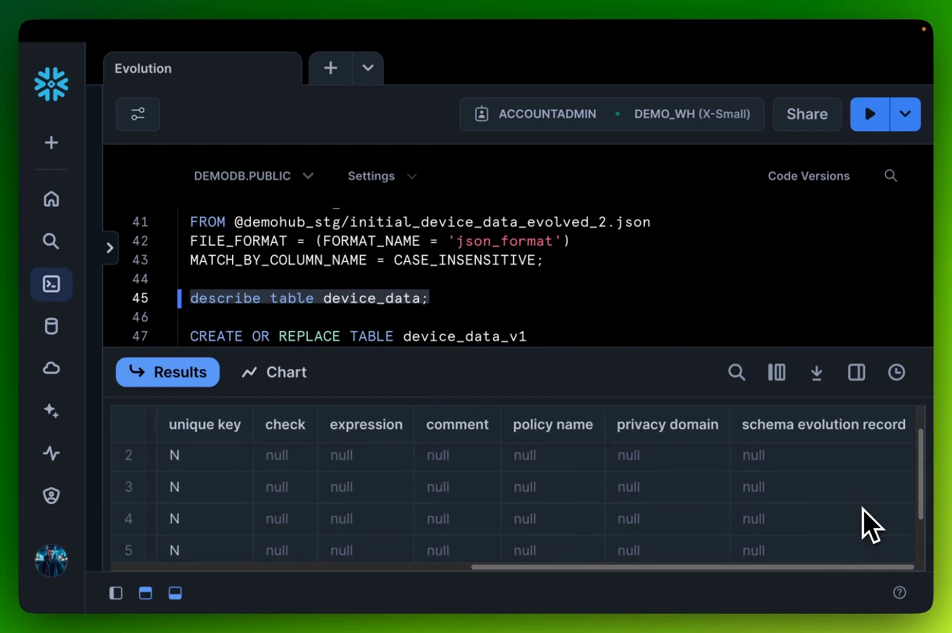
pyautogui.scroll(5, 466, 317)
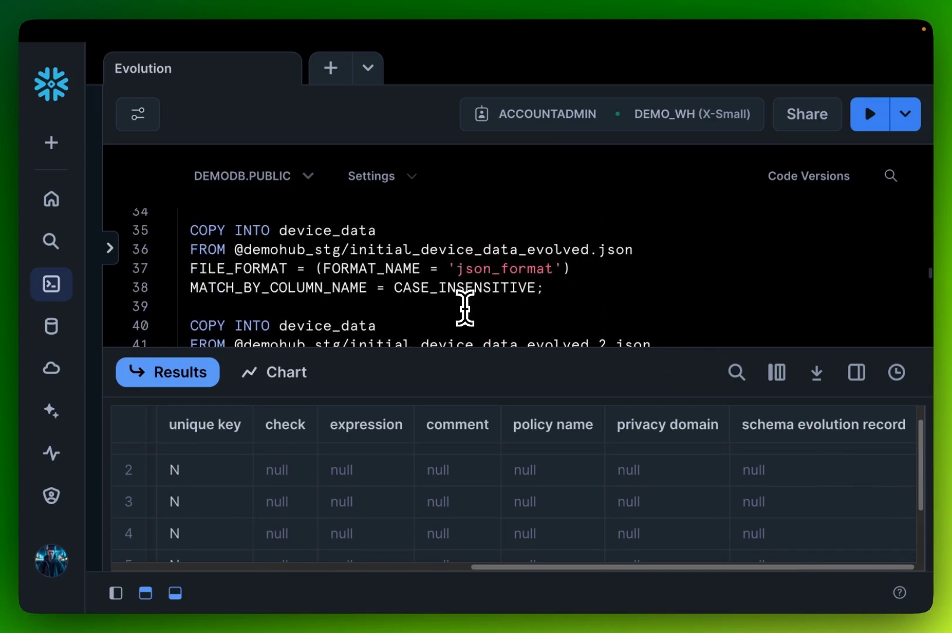
# Run the select * from device_data statement and examine the heart_rate value in the third row
pyautogui.scroll(5, 371, 265)
pyautogui.click(374, 280)
pyautogui.press('super+Return')
pyautogui.moveTo(341, 550); pyautogui.dragTo(635, 559)
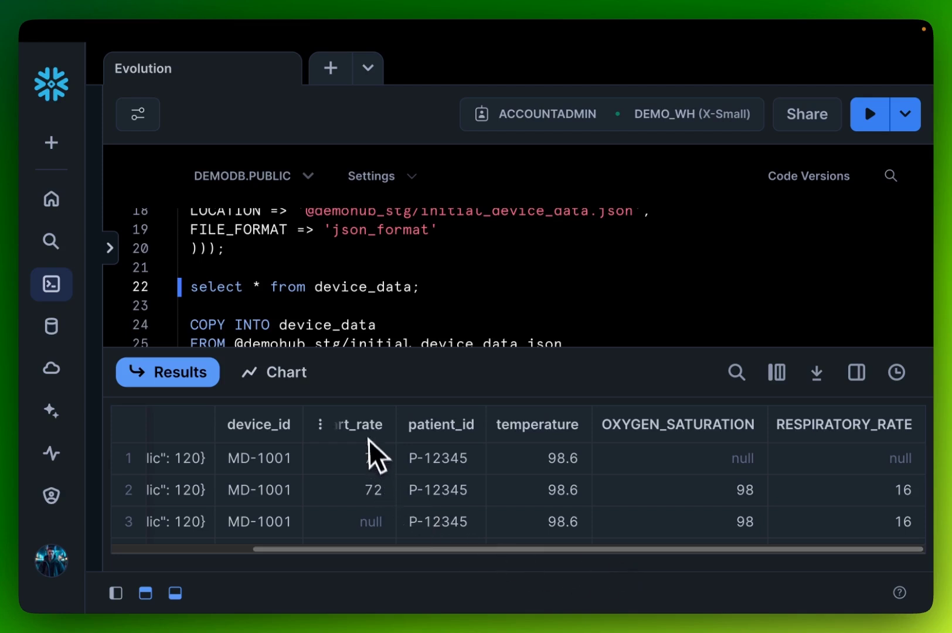
pyautogui.click(345, 522)
# Run the CREATE OR REPLACE TABLE device_data_v1 statement with the schema inferred from initial_device_data.json
pyautogui.scroll(-2, 510, 305)
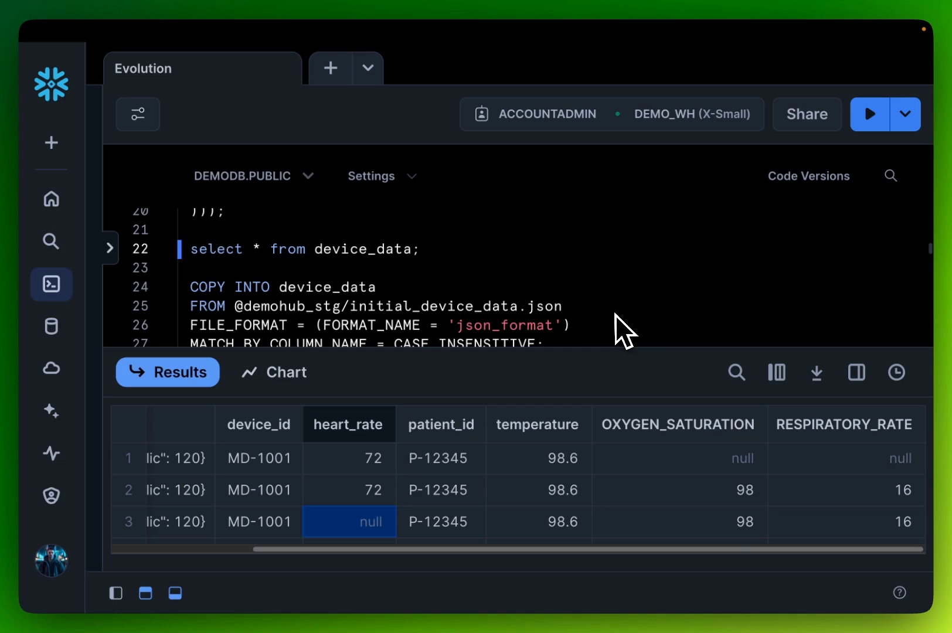
pyautogui.scroll(-3, 619, 319)
pyautogui.scroll(-5, 593, 303)
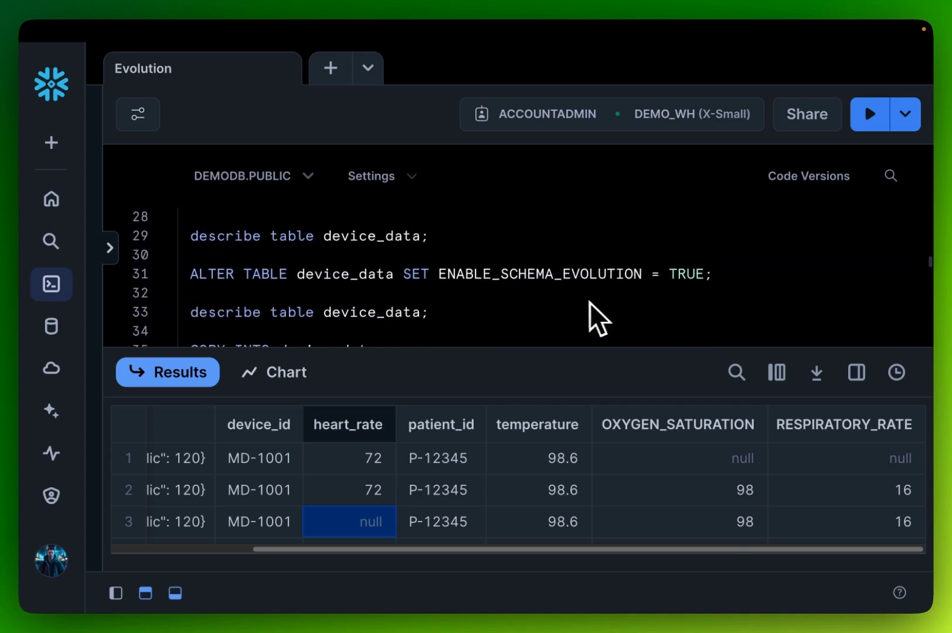
pyautogui.scroll(-3, 522, 308)
pyautogui.moveTo(495, 354)
pyautogui.mouseDown()
pyautogui.moveTo(493, 421)
pyautogui.moveTo(488, 339)
pyautogui.mouseUp()
pyautogui.scroll(-2, 397, 365)
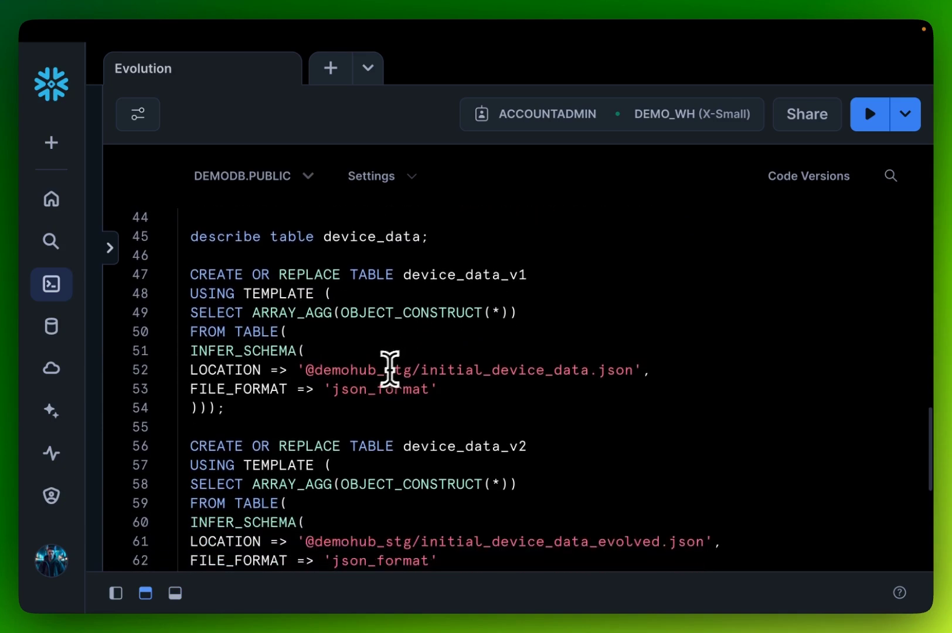
pyautogui.moveTo(261, 413); pyautogui.dragTo(176, 276)
pyautogui.click(862, 124)
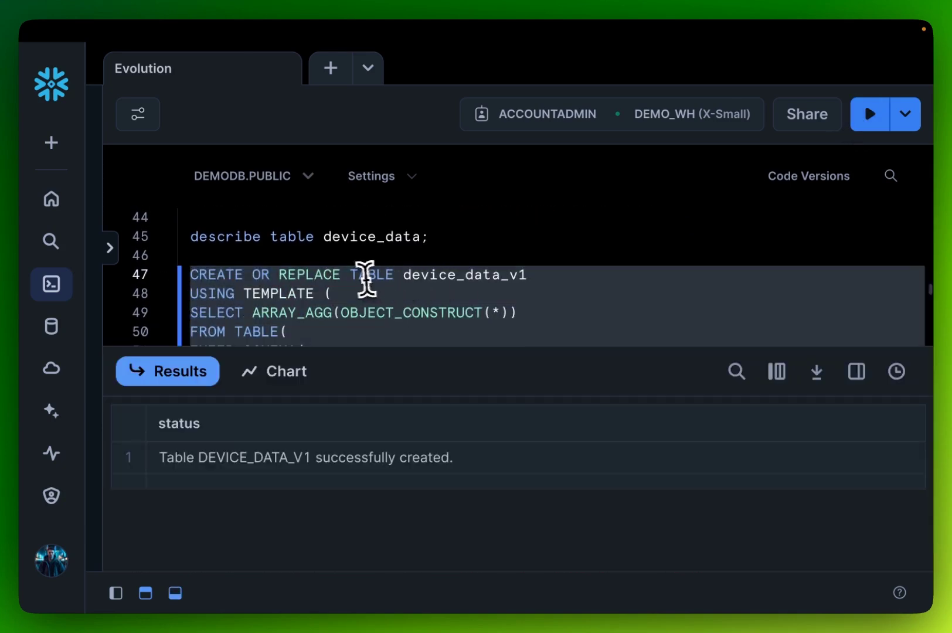
# Run the CREATE OR REPLACE TABLE device_data_v2 statement with the schema inferred from initial_device_data_evolved.json
pyautogui.scroll(-1, 361, 277)
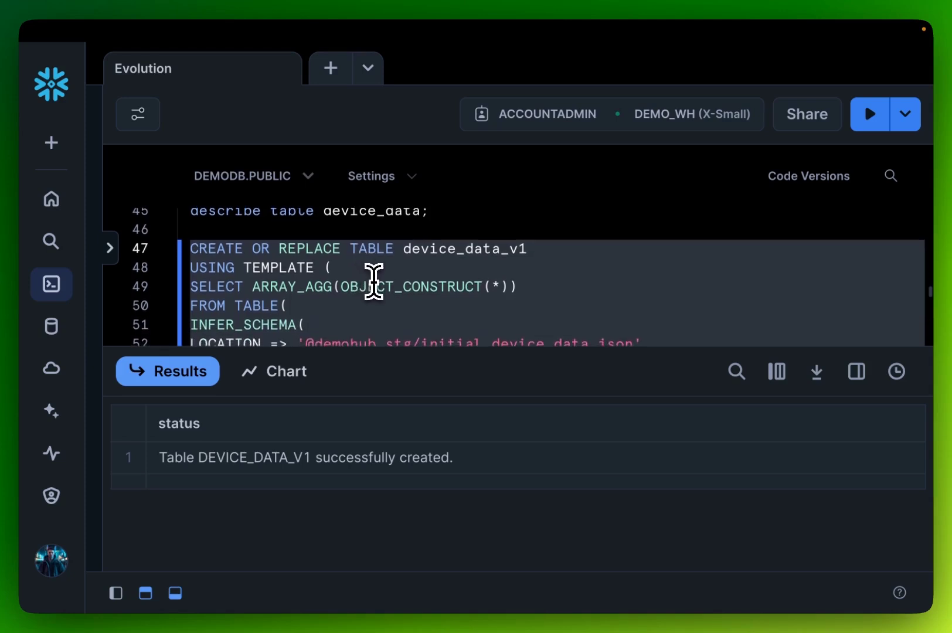
pyautogui.scroll(-2, 397, 252)
pyautogui.scroll(2, 402, 259)
pyautogui.scroll(-1, 404, 270)
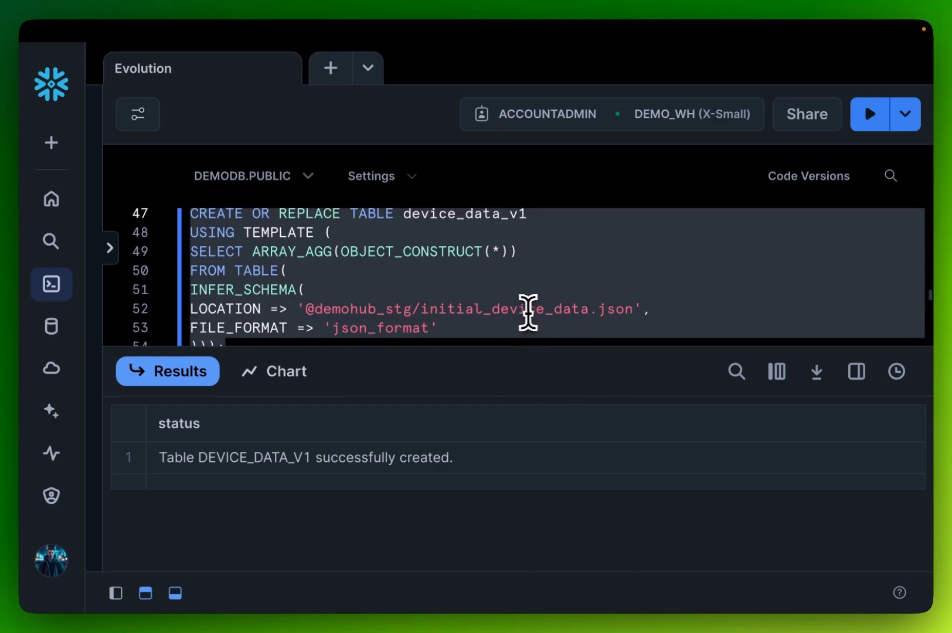
pyautogui.scroll(-4, 526, 312)
pyautogui.click(374, 270)
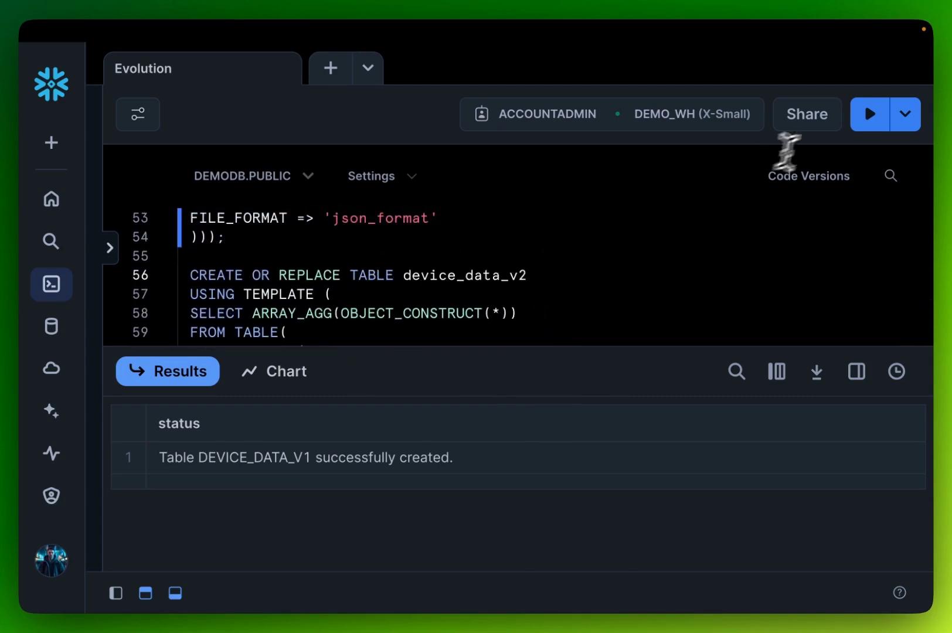
pyautogui.click(867, 117)
pyautogui.scroll(-3, 554, 288)
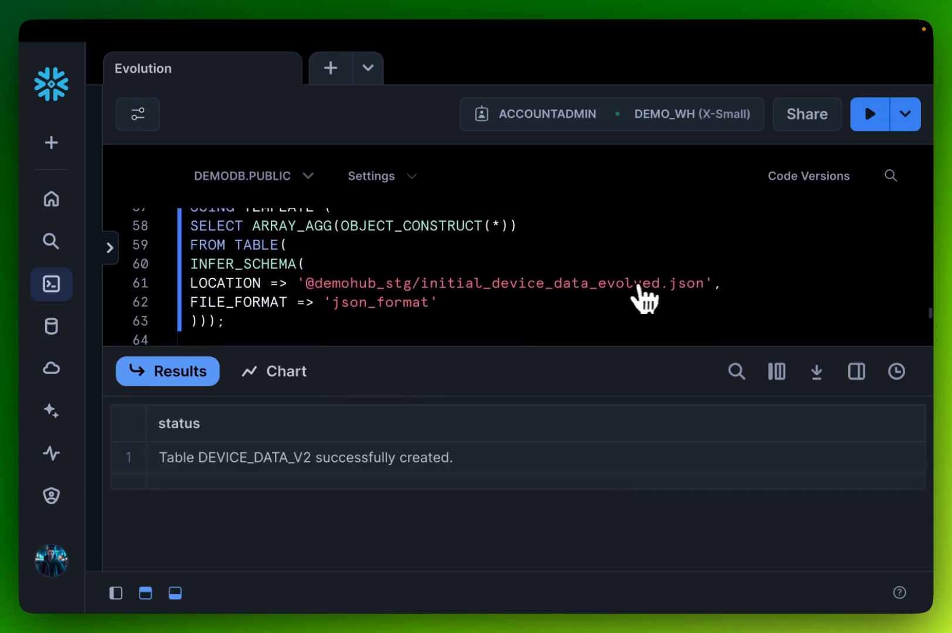
pyautogui.scroll(-6, 535, 289)
pyautogui.scroll(1, 434, 288)
pyautogui.scroll(-1, 475, 296)
pyautogui.moveTo(550, 324); pyautogui.dragTo(212, 240)
pyautogui.click(870, 126)
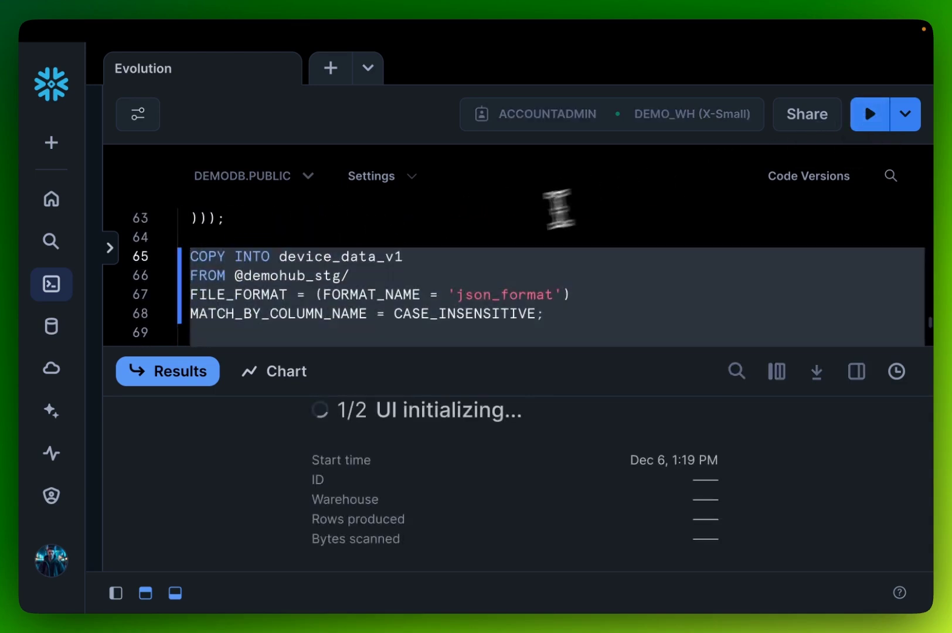
# Run the select * queries on device_data_v1 and device_data_v2 to compare their loaded rows
pyautogui.scroll(-5, 450, 227)
pyautogui.scroll(-1, 410, 281)
pyautogui.click(411, 257)
pyautogui.click(870, 114)
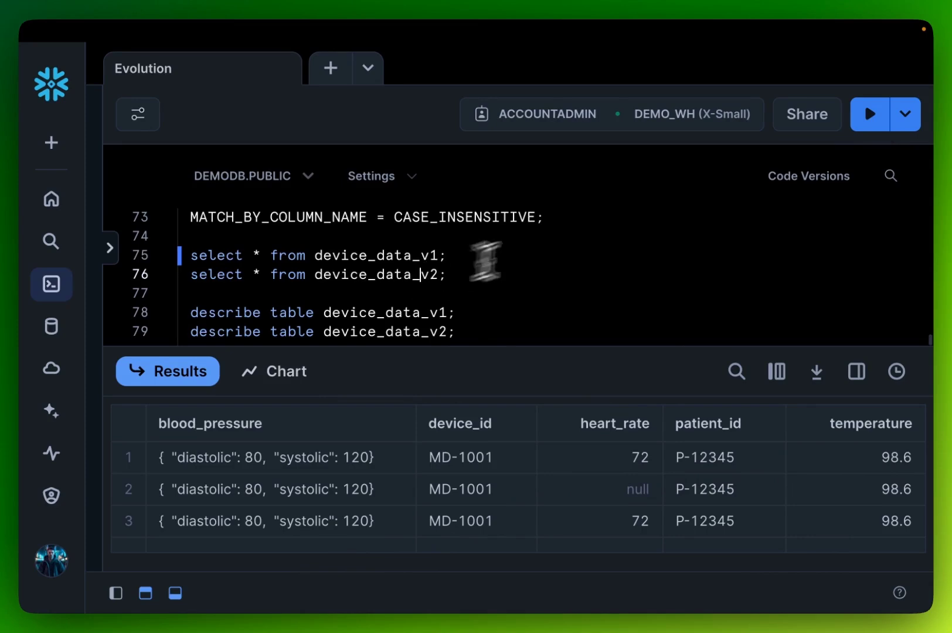
pyautogui.click(869, 115)
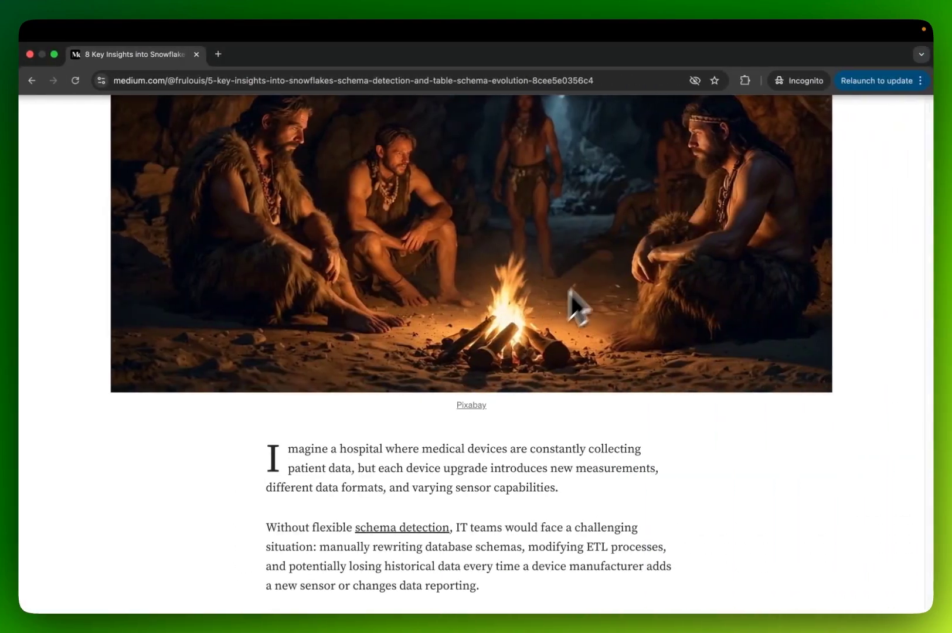
# Switch to the Medium article on Snowflake schema detection and review its steps on inferring schemas, loading data and enabling schema evolution
pyautogui.scroll(-5, 622, 299)
pyautogui.scroll(-15, 628, 349)
pyautogui.scroll(3, 643, 341)
pyautogui.scroll(-8, 649, 347)
pyautogui.scroll(-20, 650, 358)
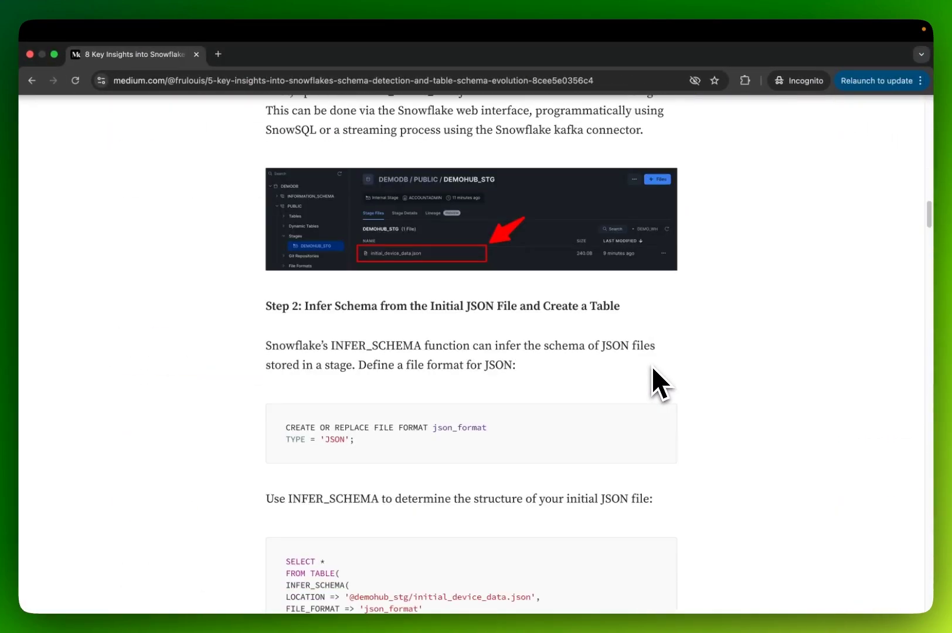
pyautogui.scroll(-15, 653, 366)
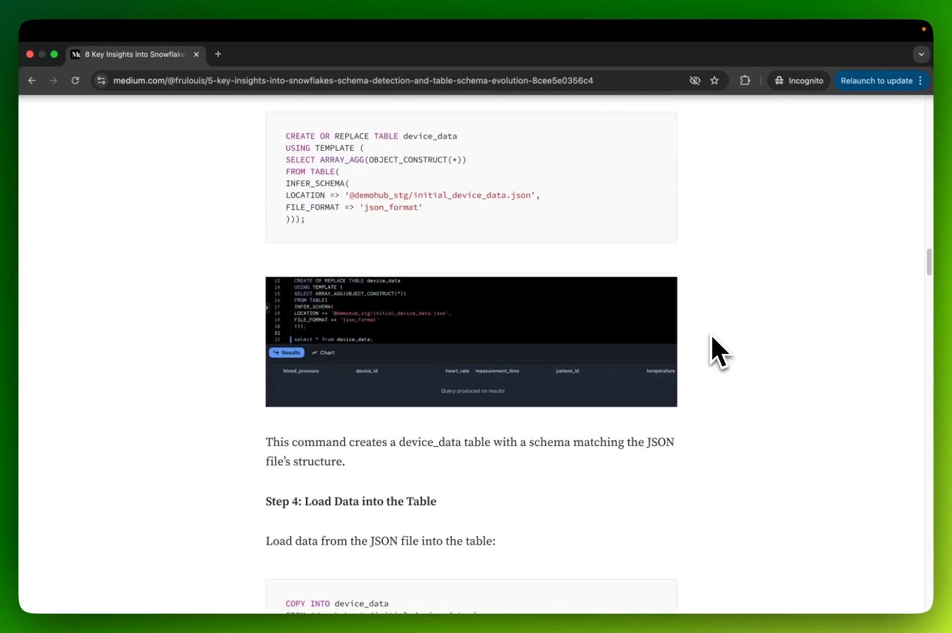
pyautogui.scroll(-7, 704, 380)
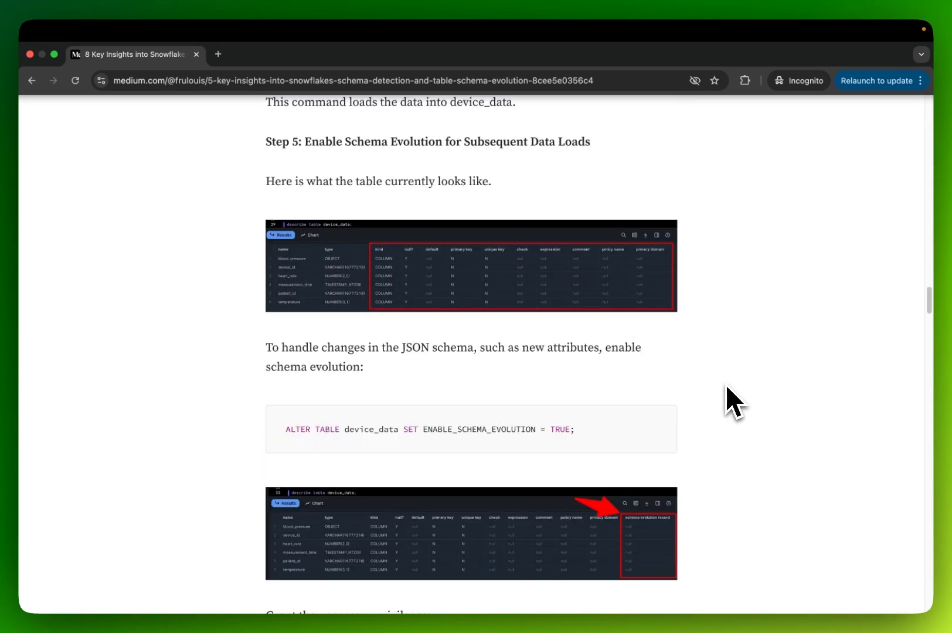